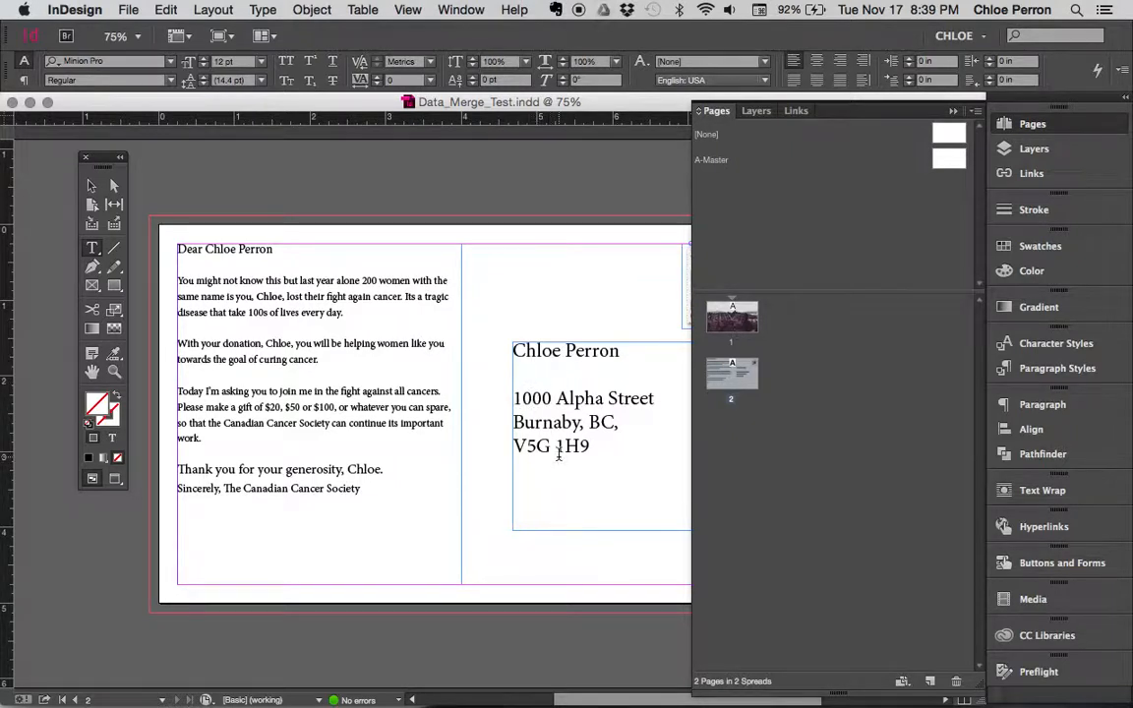
Select the address text frame on the InDesign letter, then switch to the Excel data template
key(super+Tab)
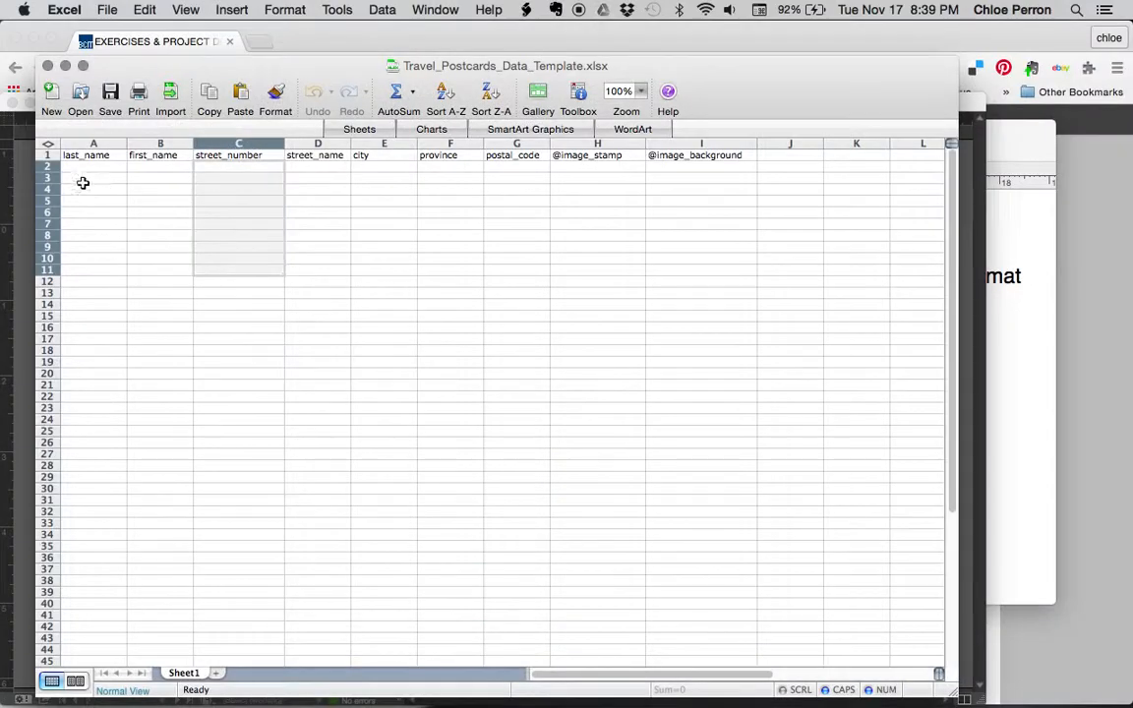
key(super+Tab)
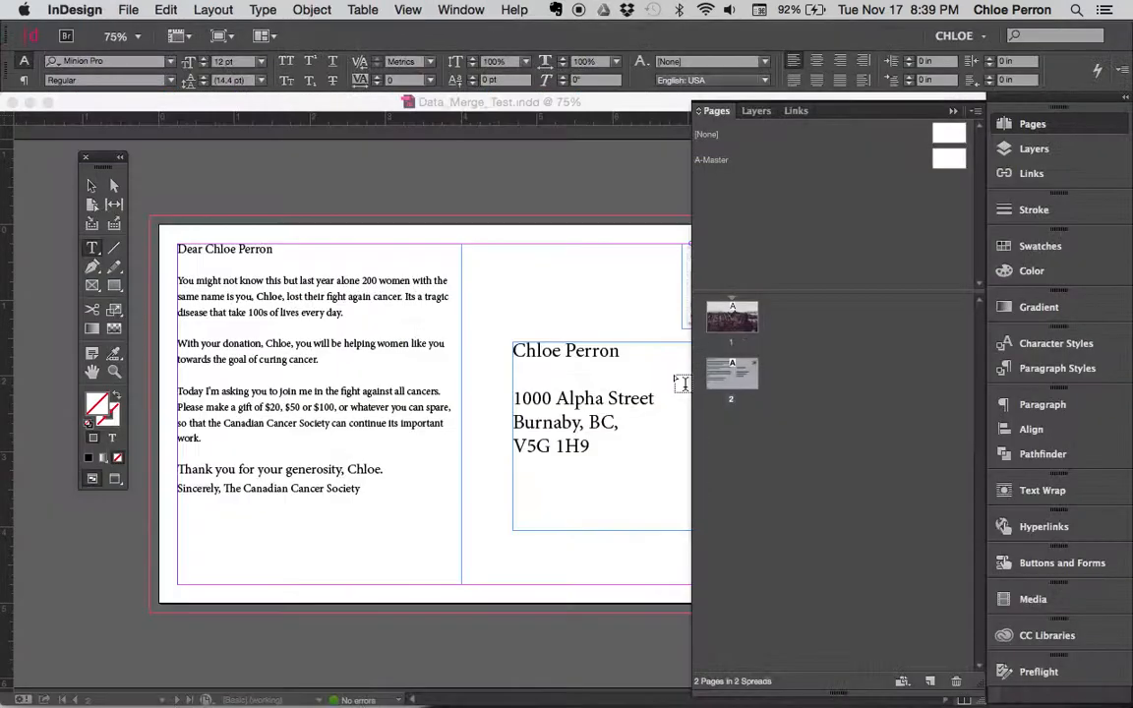
super+click(663, 388)
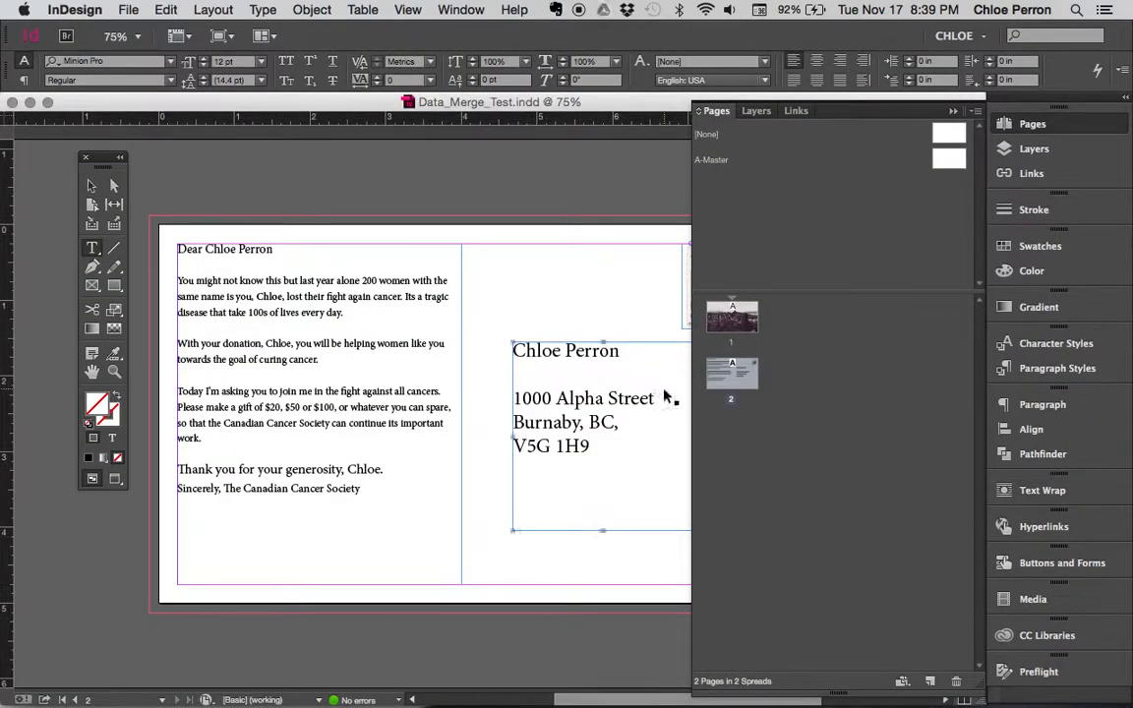
key(super+Tab)
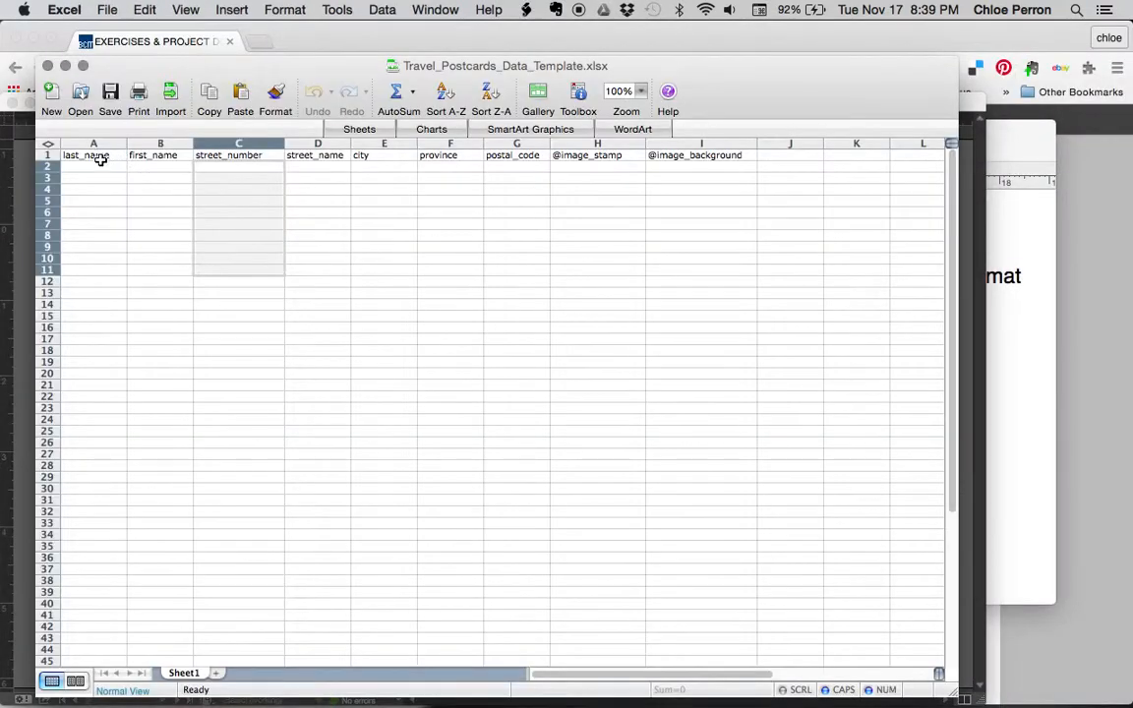
click(101, 158)
click(148, 156)
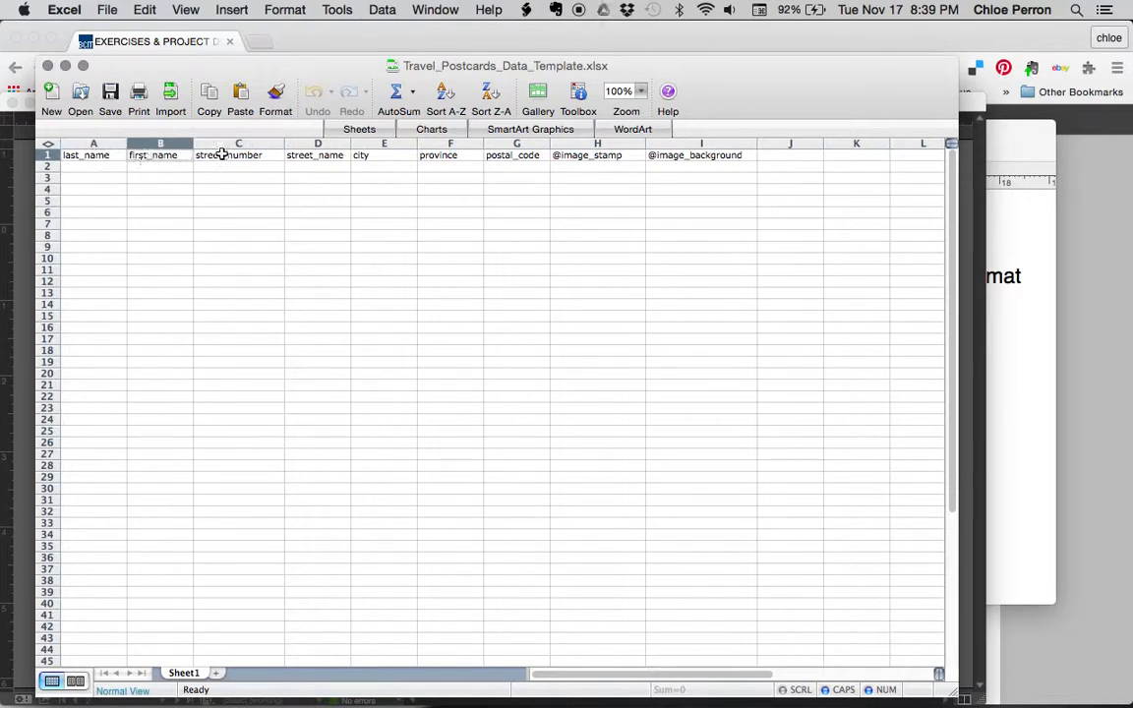
click(226, 154)
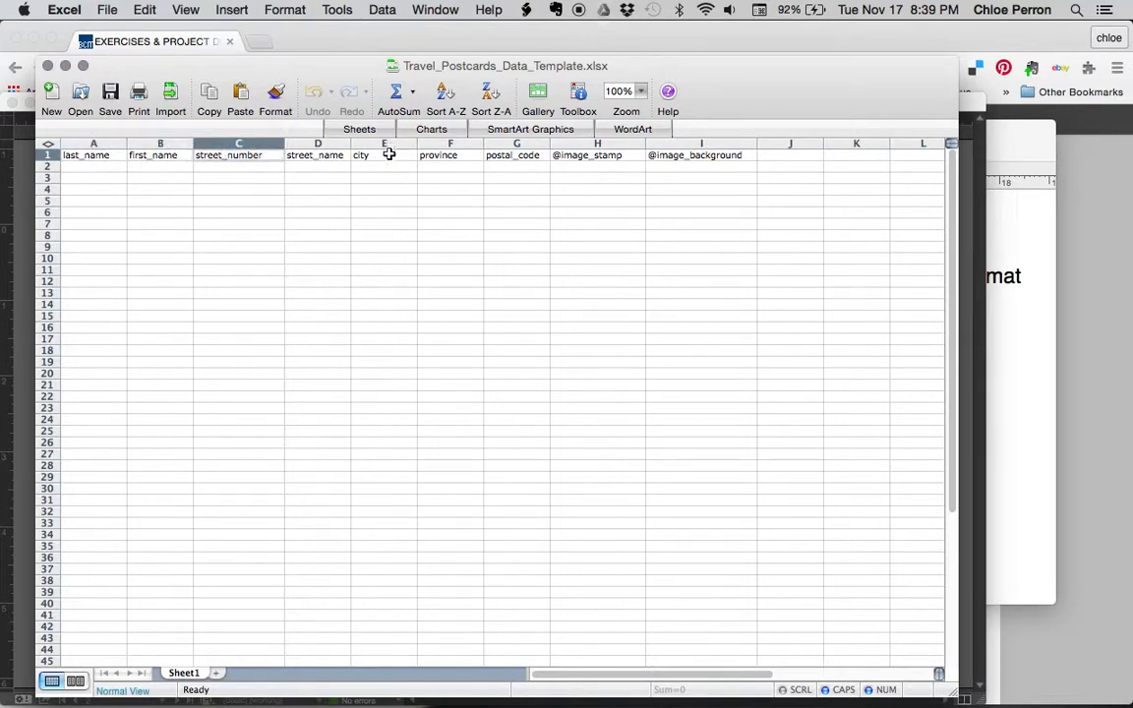
click(448, 155)
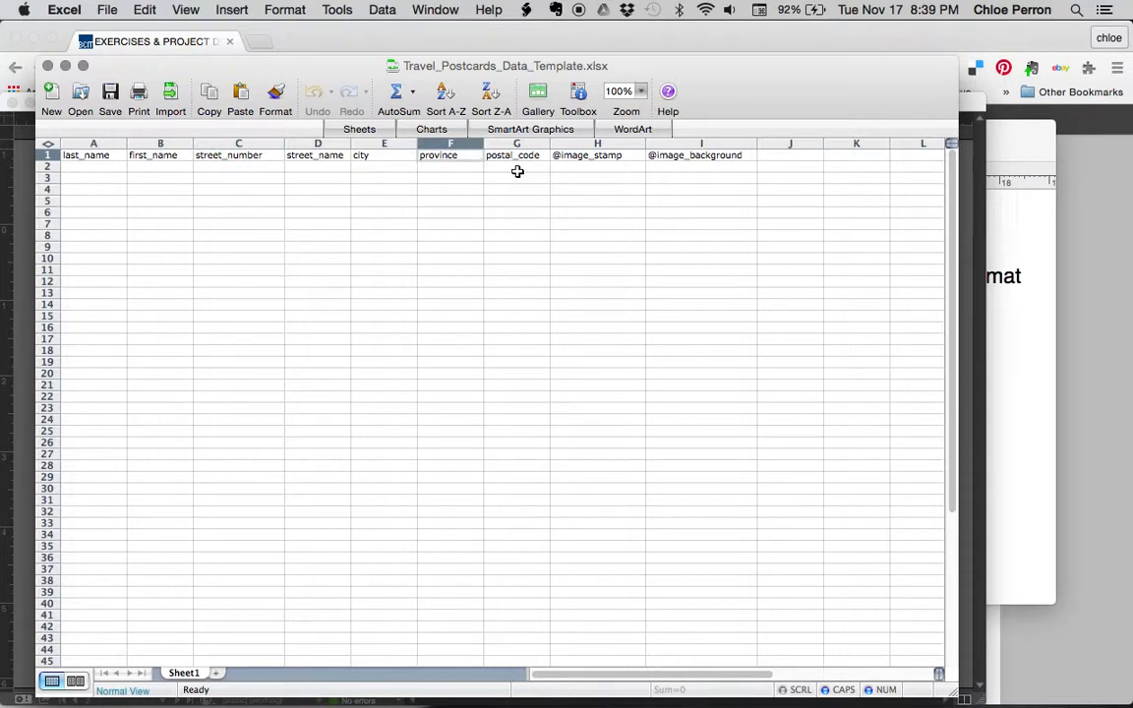
click(526, 158)
click(116, 154)
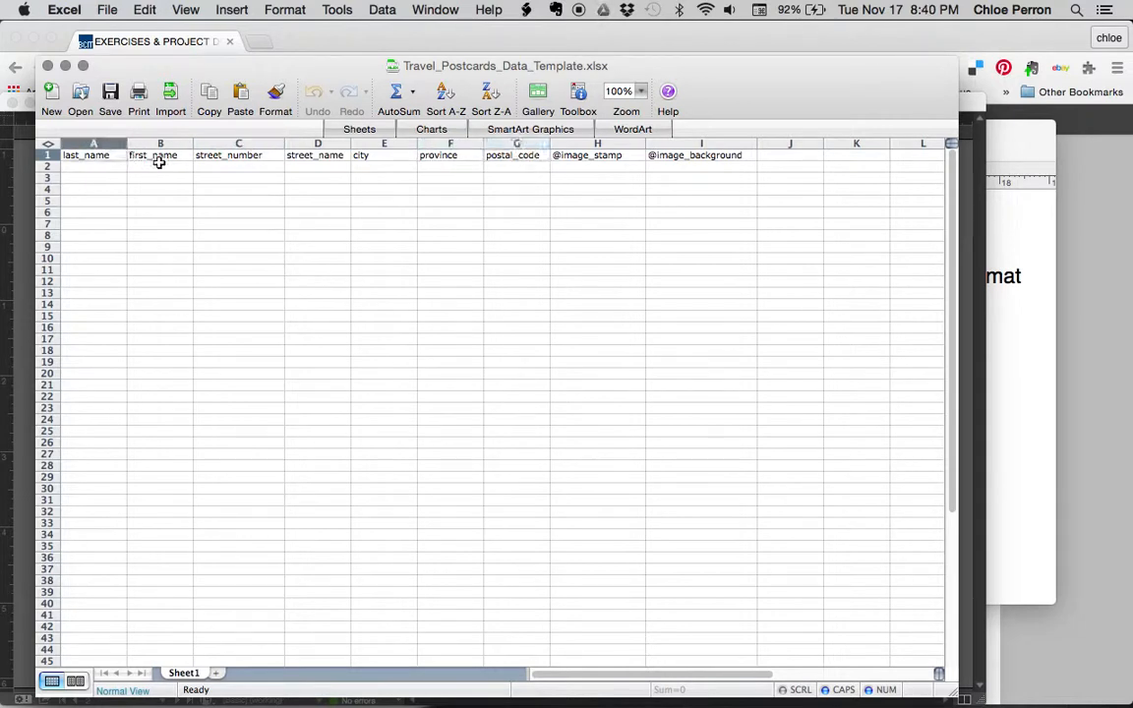
click(168, 158)
click(205, 157)
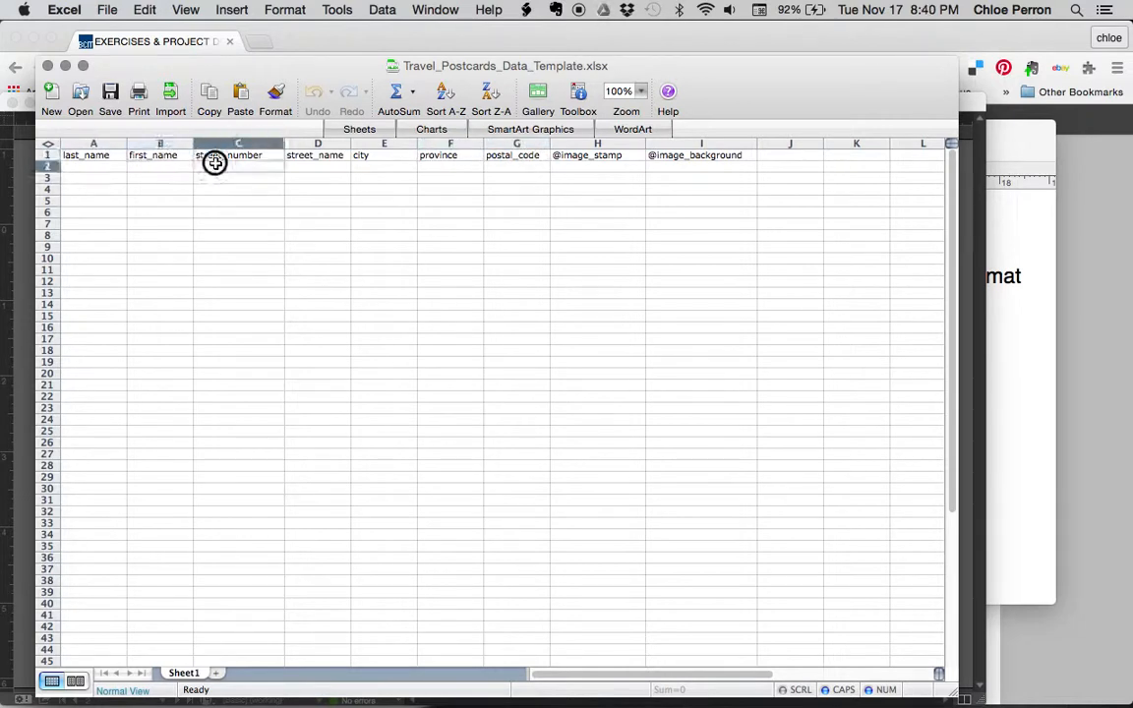
click(322, 158)
click(371, 157)
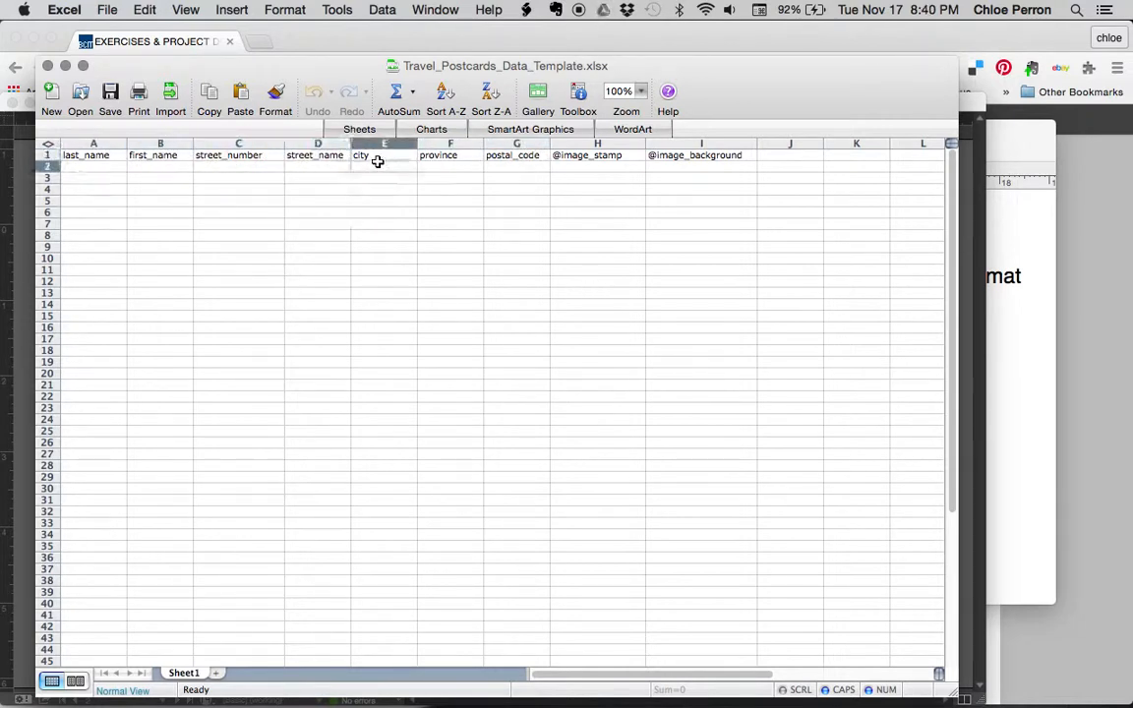
click(433, 157)
click(528, 163)
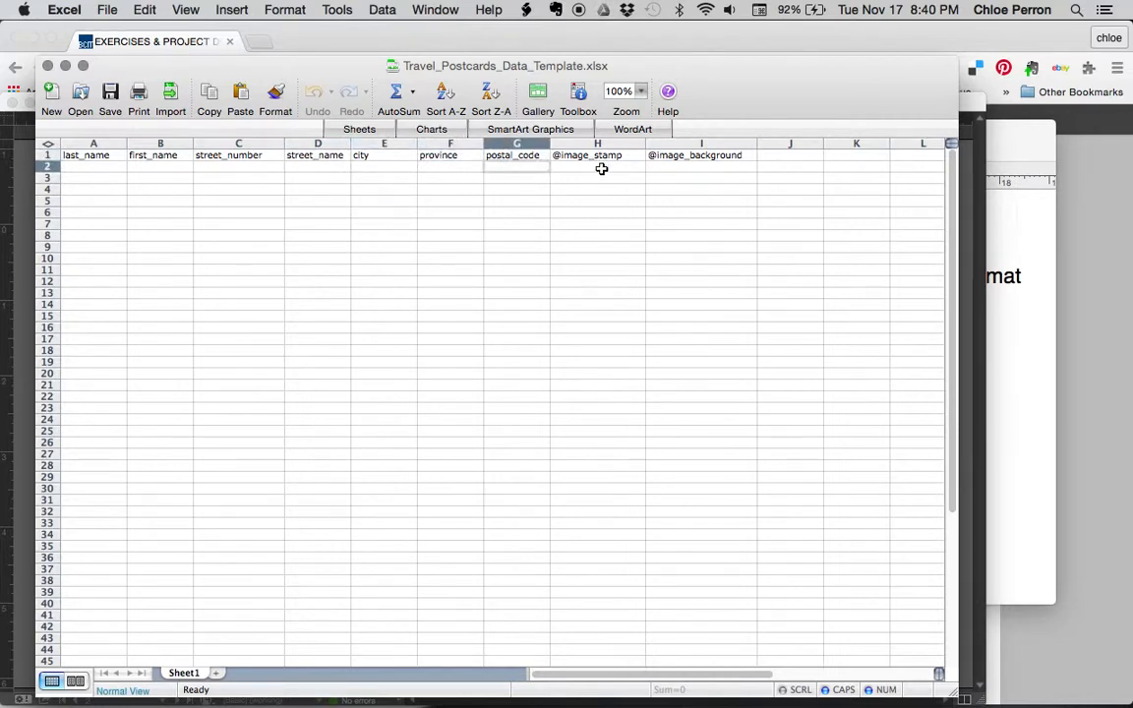
click(602, 170)
click(735, 164)
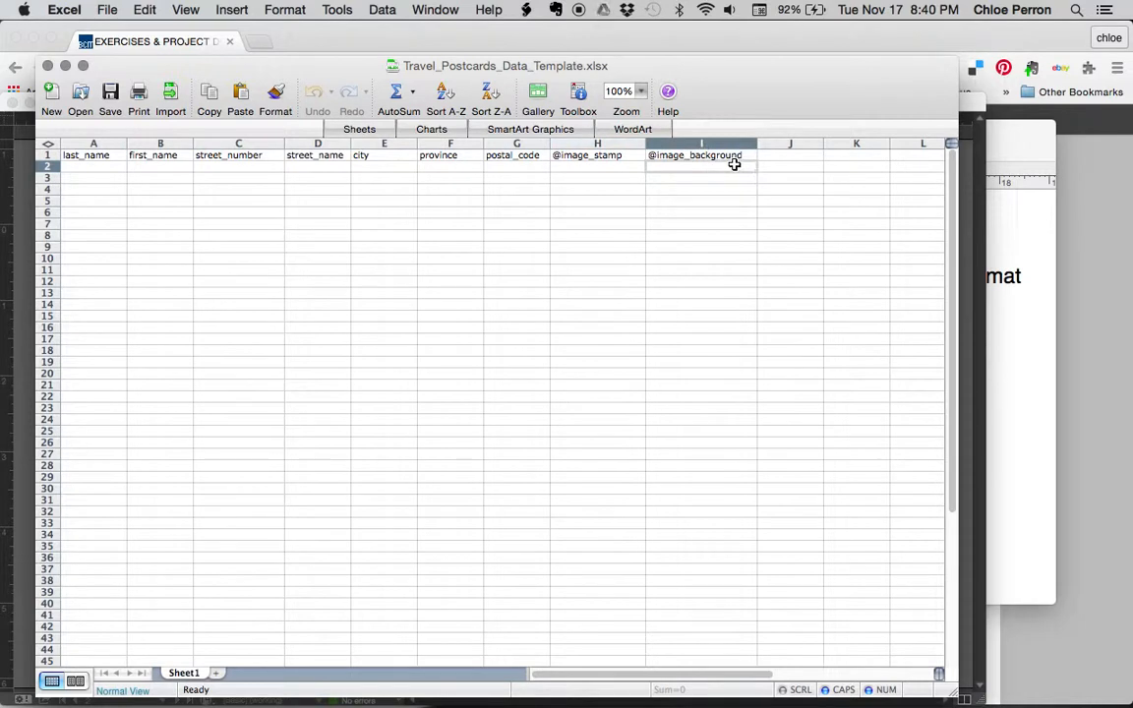
click(101, 155)
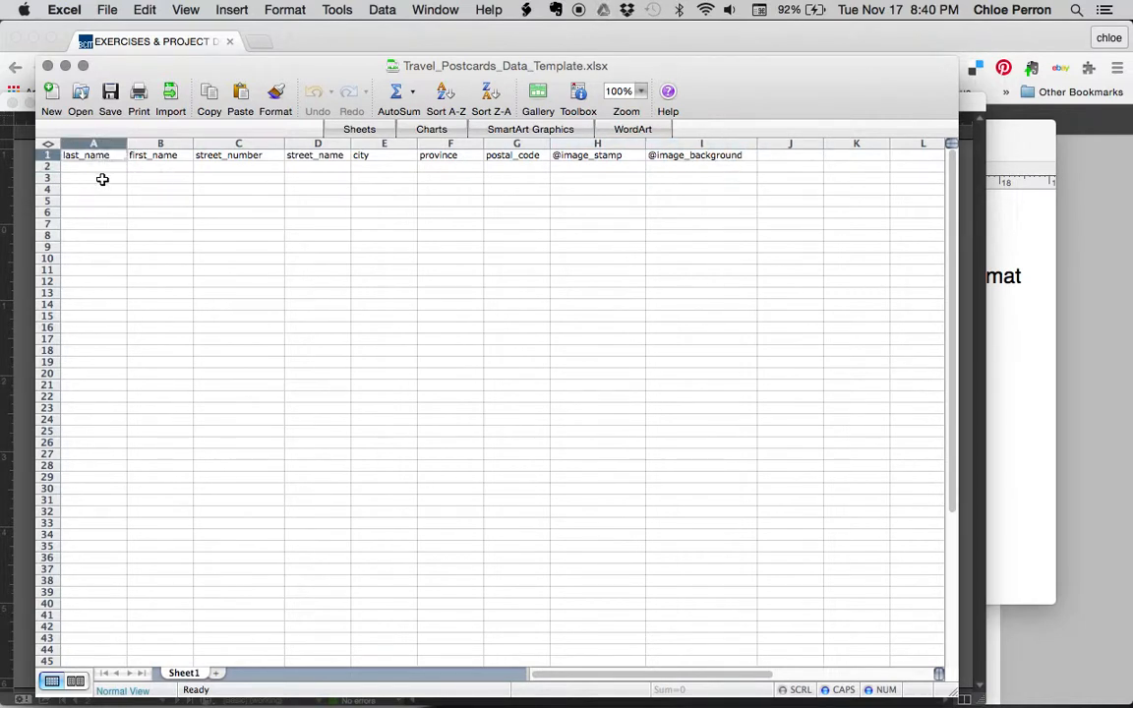
click(150, 156)
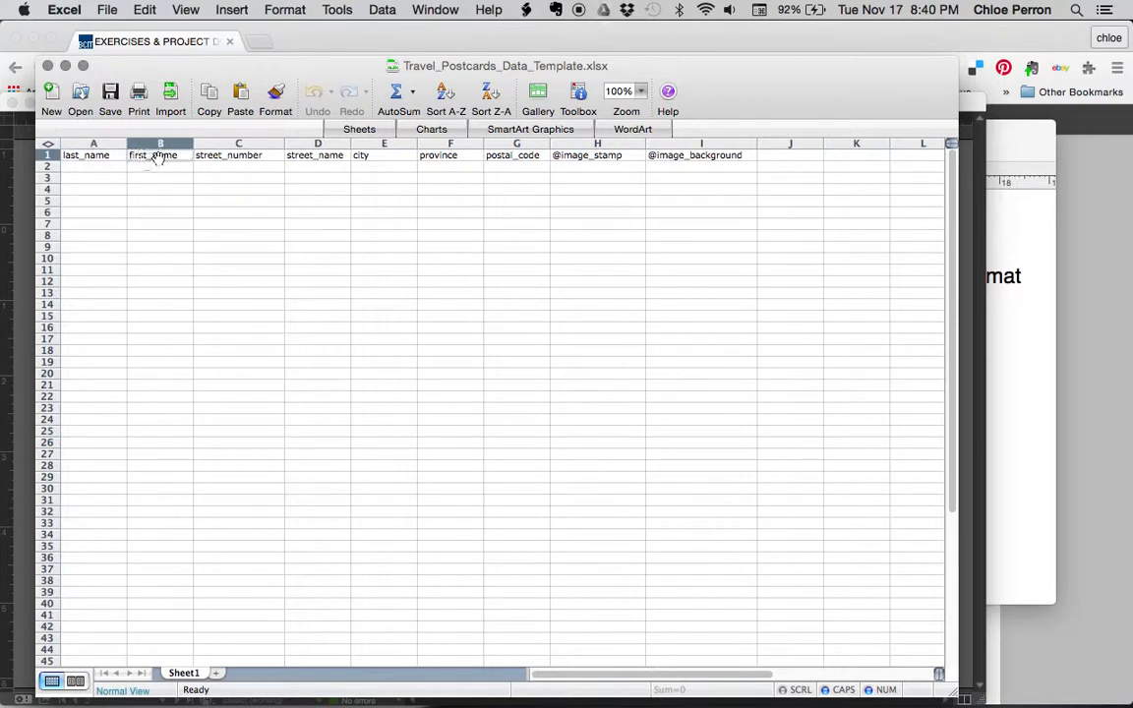
click(241, 178)
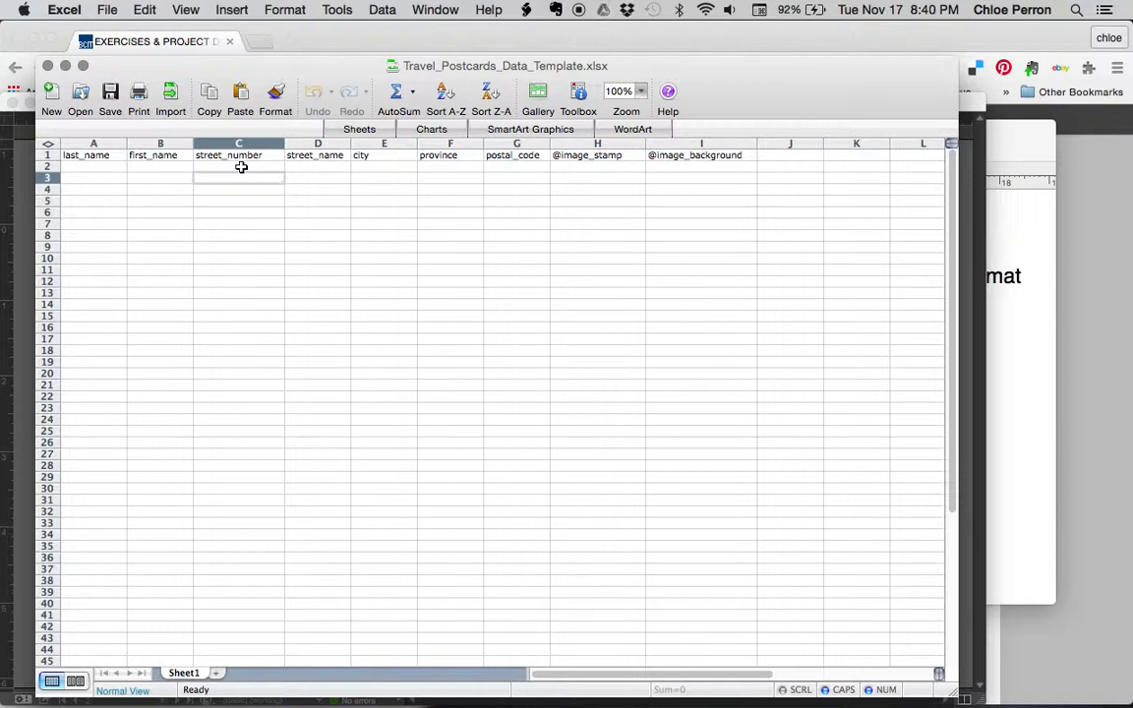
click(582, 158)
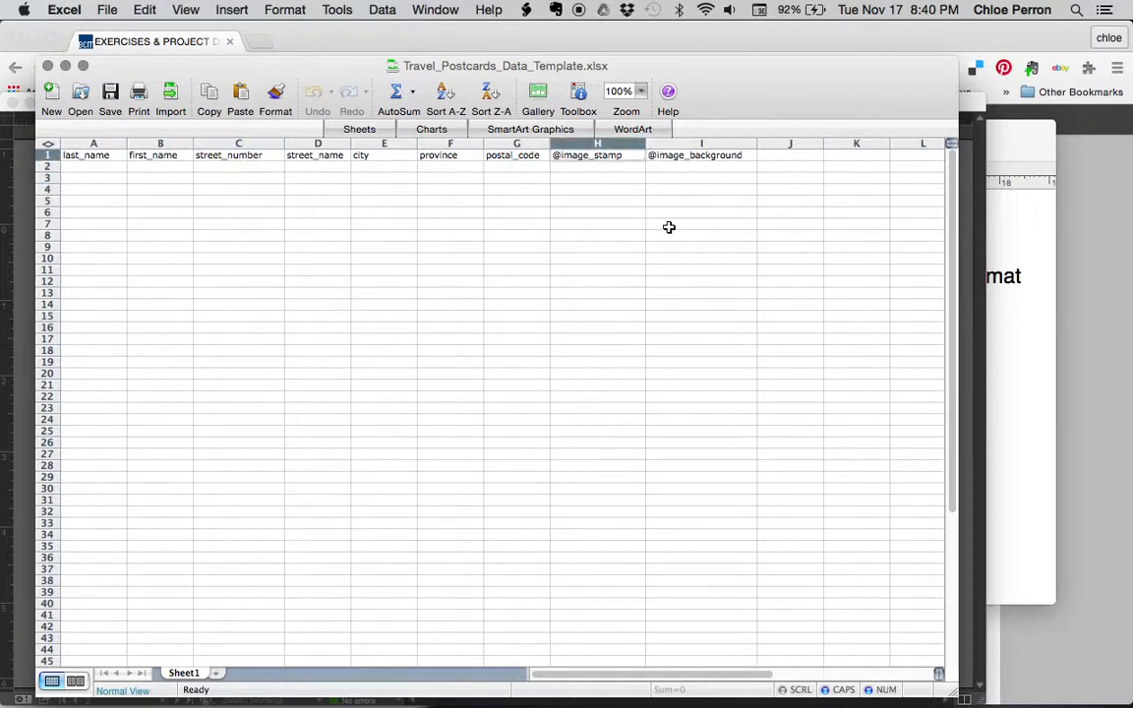
click(795, 153)
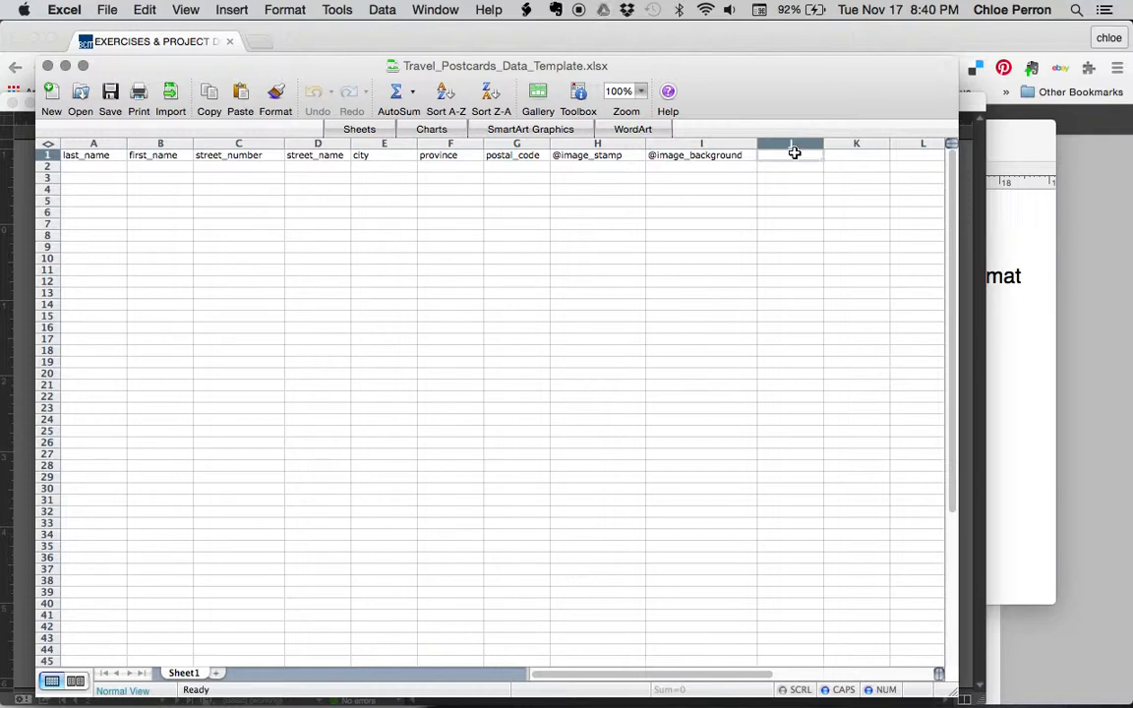
text(@KDK)
mouse_move(809, 163)
mouse_down()
mouse_move(798, 172)
mouse_move(805, 163)
mouse_up()
click(804, 159)
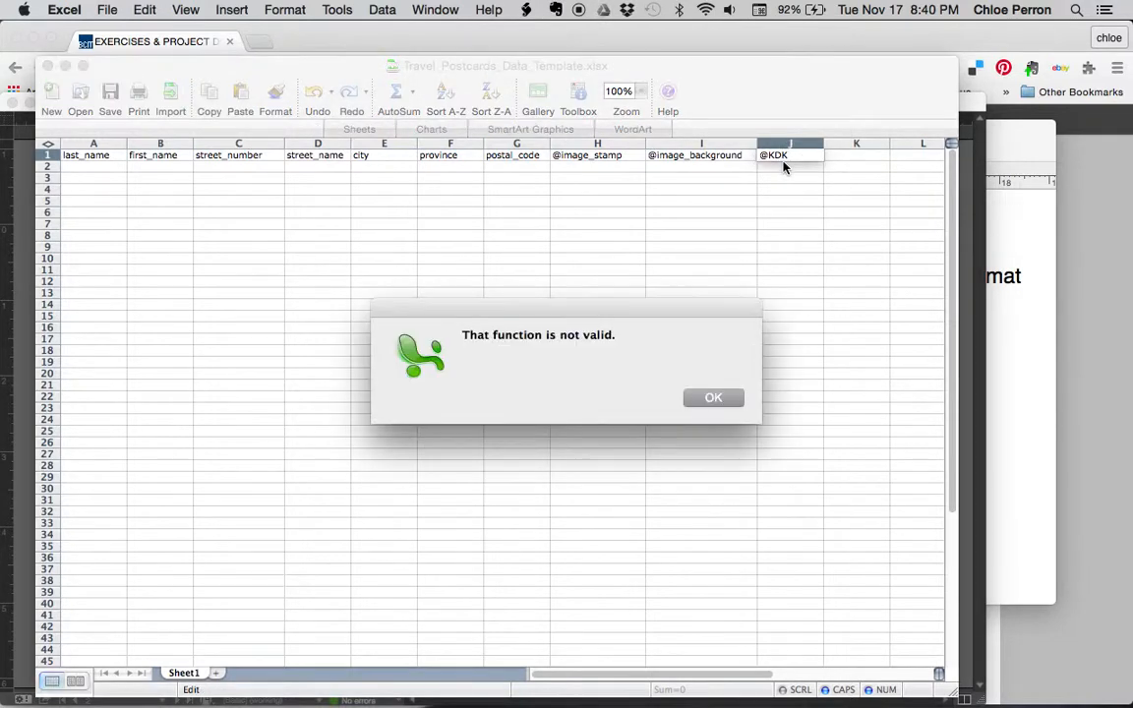
click(715, 399)
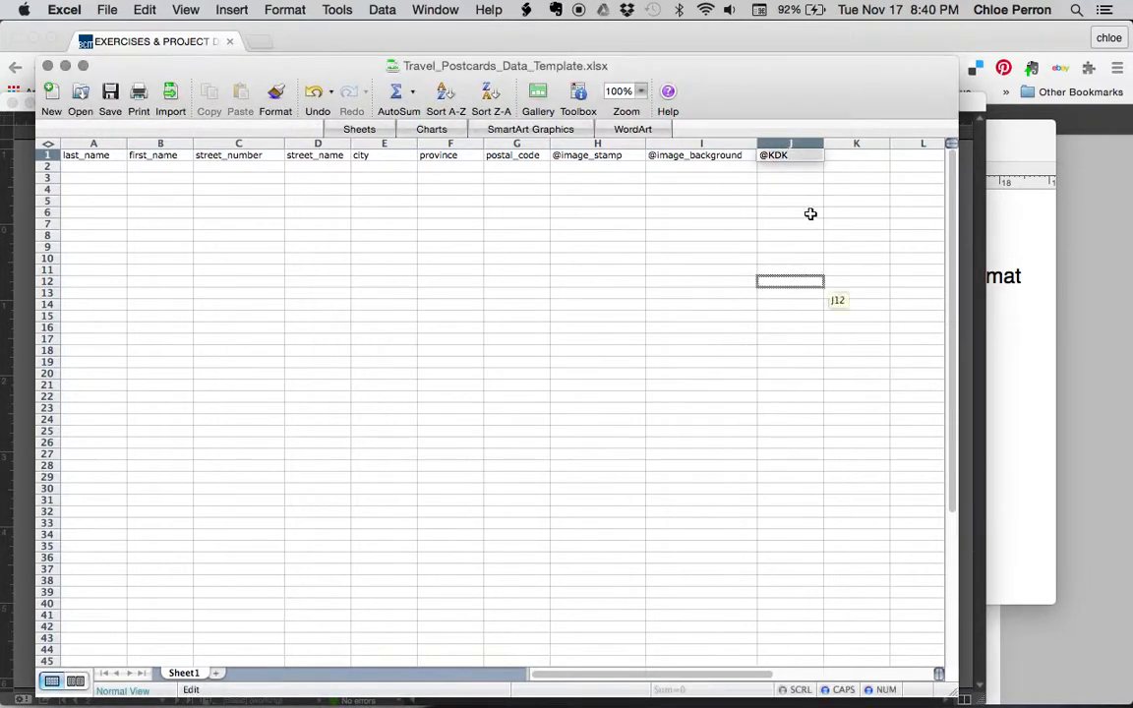
key(BackSpace)
key(BackSpace)
key(BackSpace)
key(BackSpace)
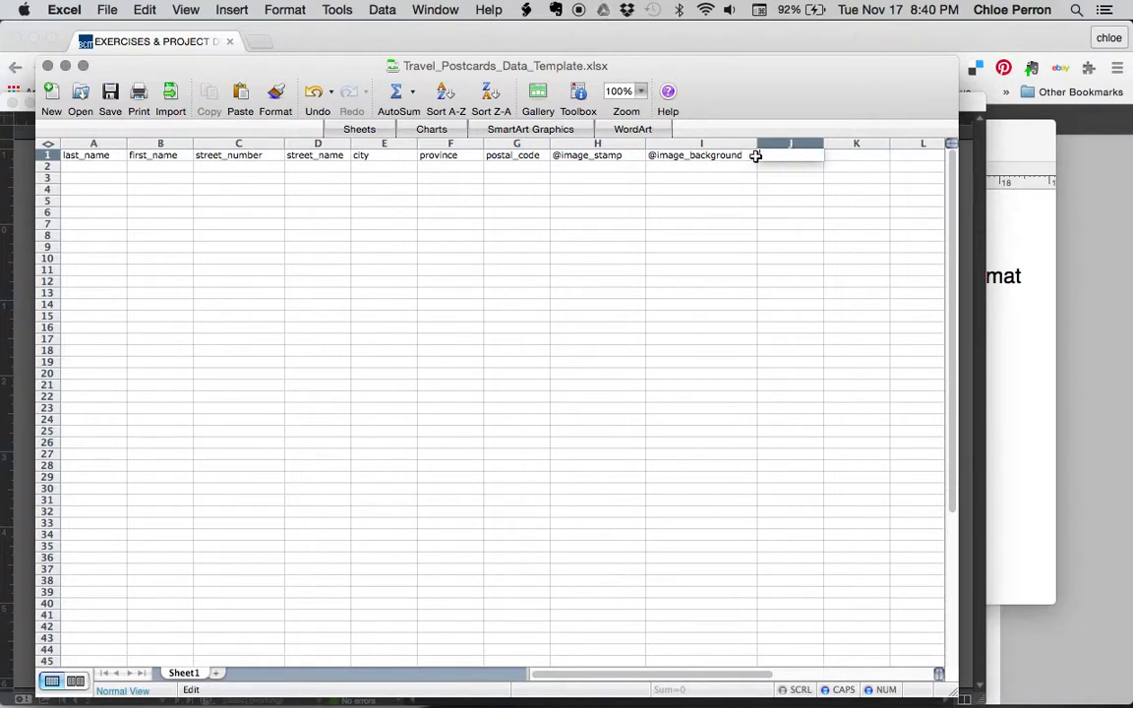
text(@)
click(754, 155)
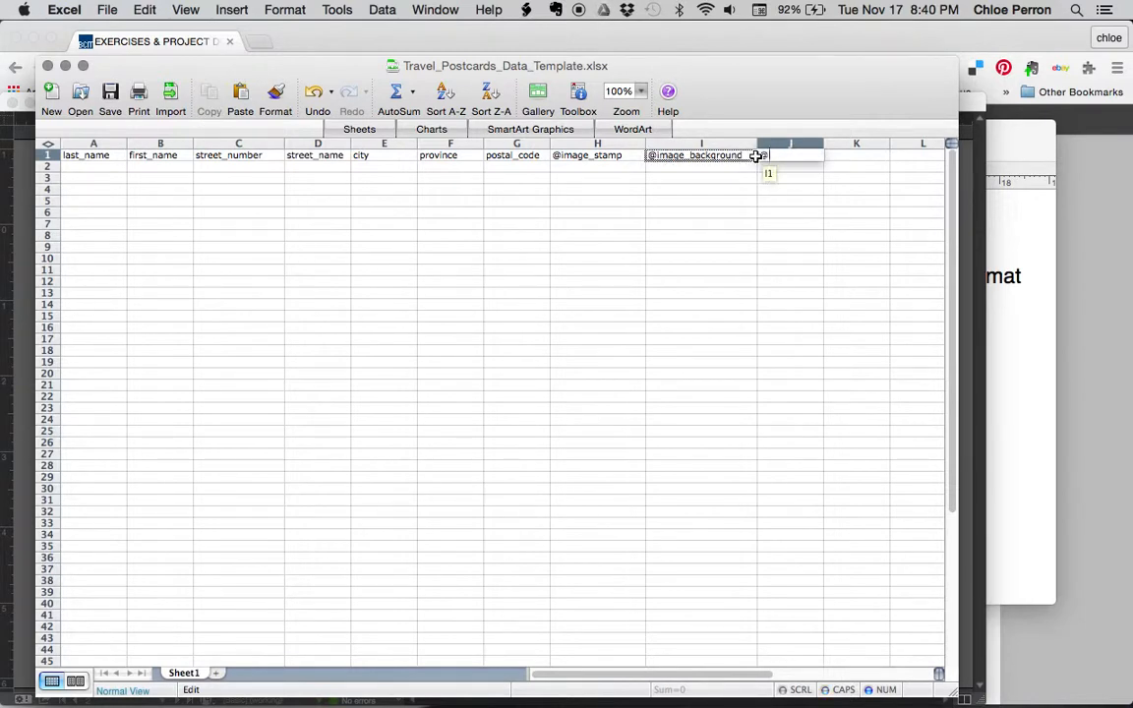
text(kjjdk)
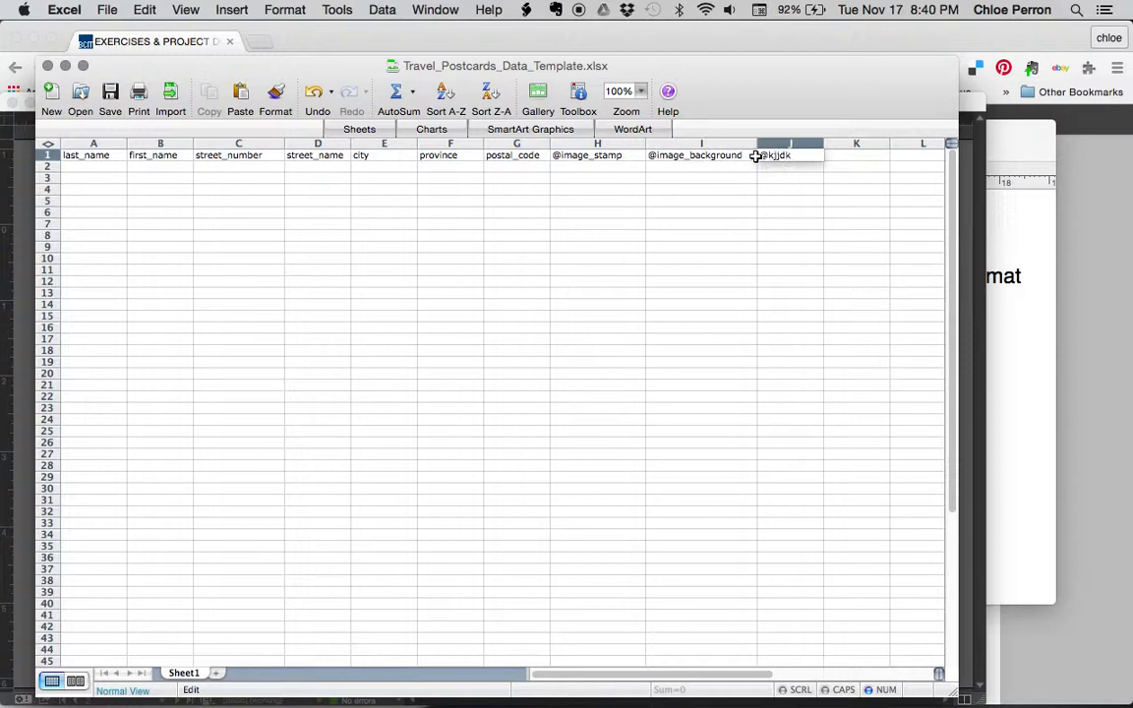
key(BackSpace)
key(BackSpace)
key(BackSpace)
text(@image_person)
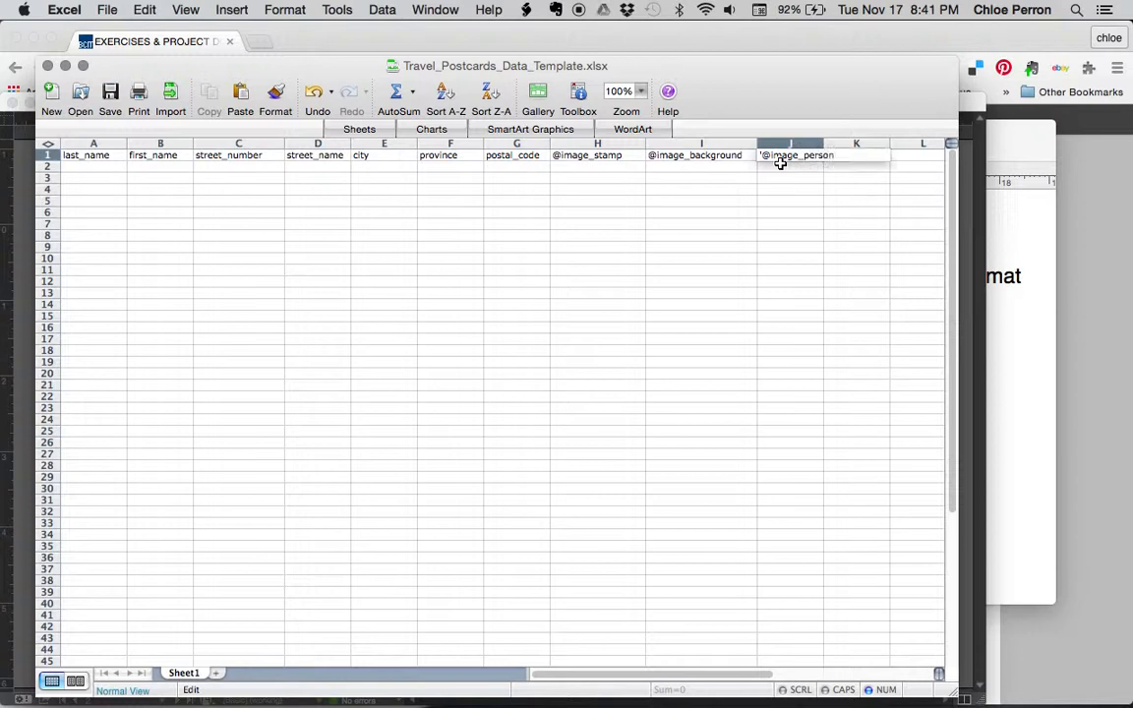
key(Return)
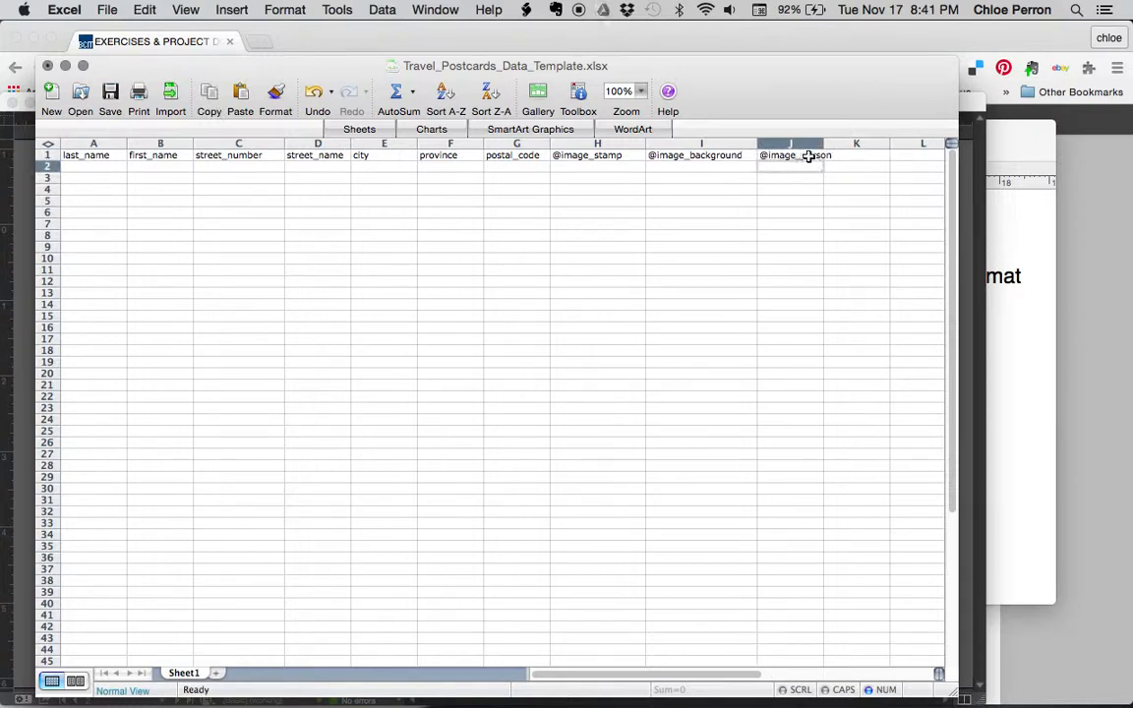
Clear the J1 heading again and review the last_name and first_name headings
click(806, 155)
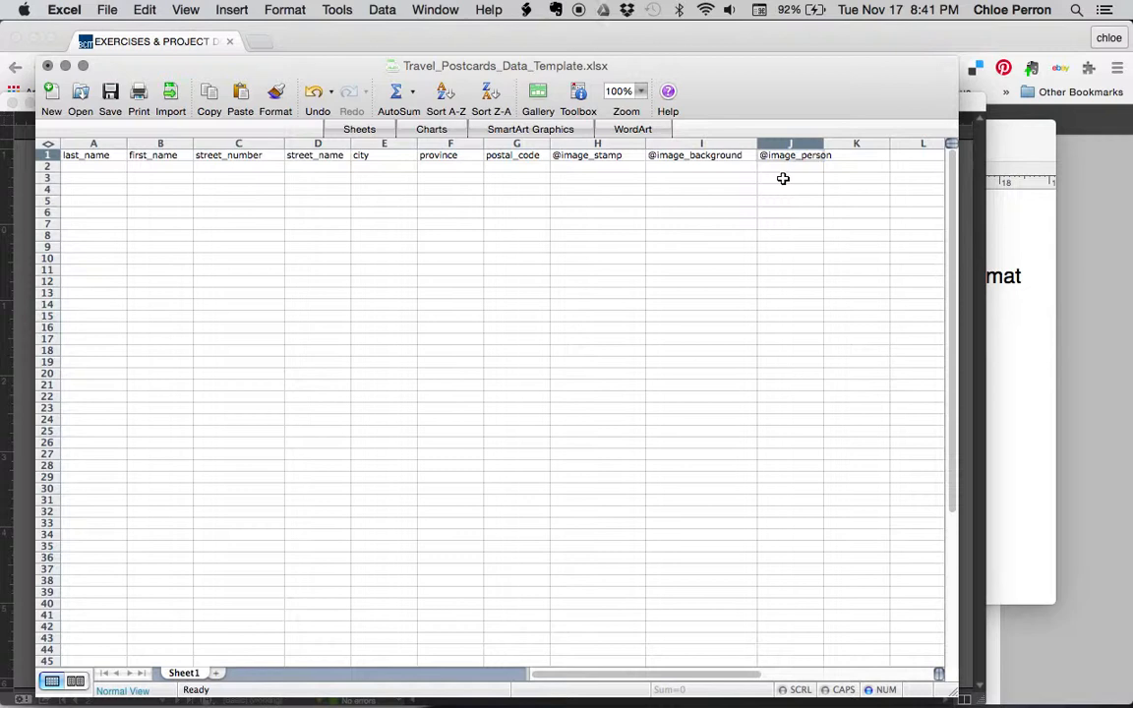
key(BackSpace)
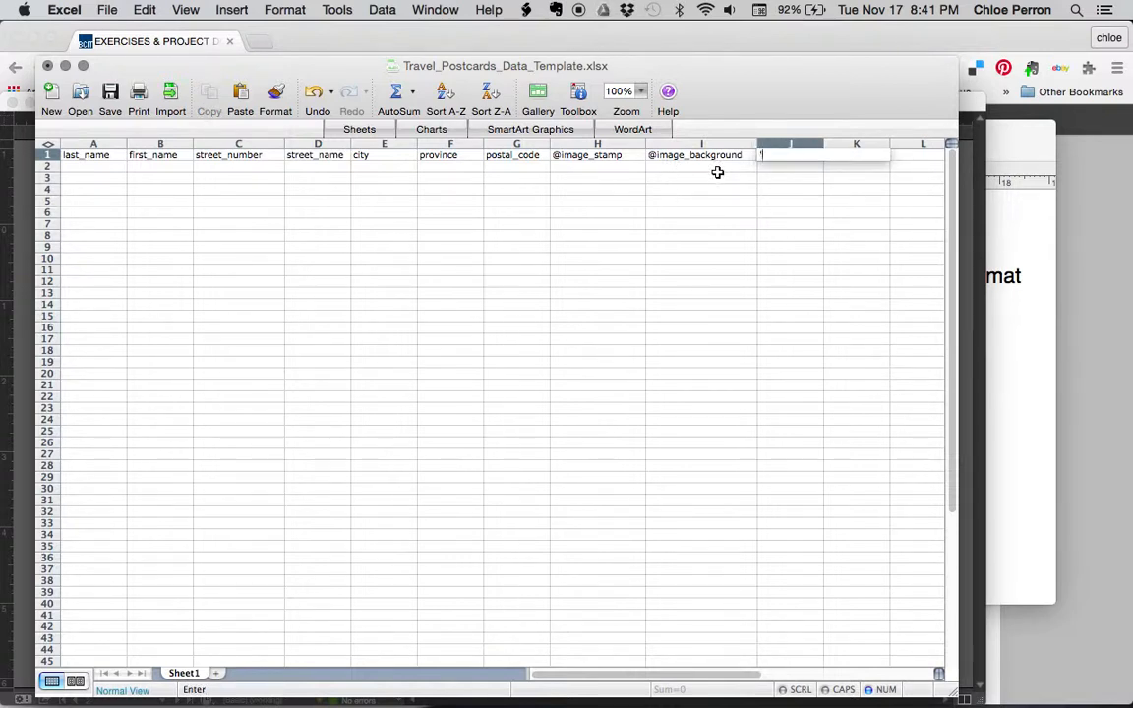
text('@)
key(BackSpace)
click(89, 156)
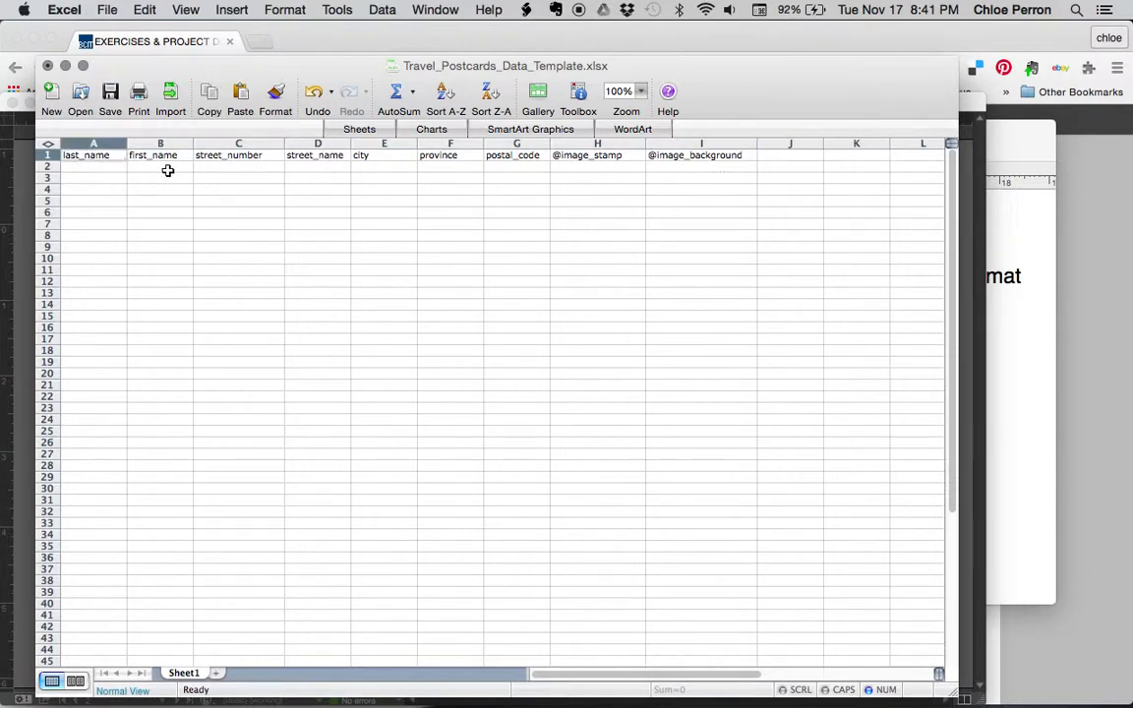
click(155, 157)
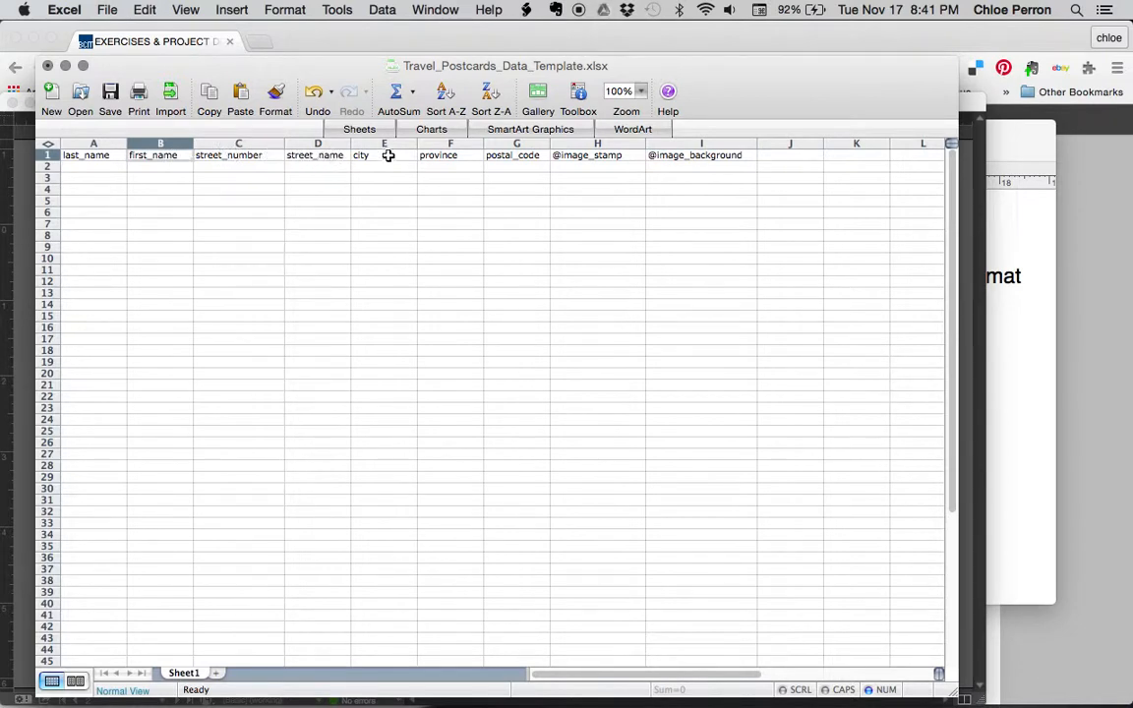
key(super+Tab)
key(super+Tab)
key(super+Tab)
key(super+Tab)
key(super+Tab)
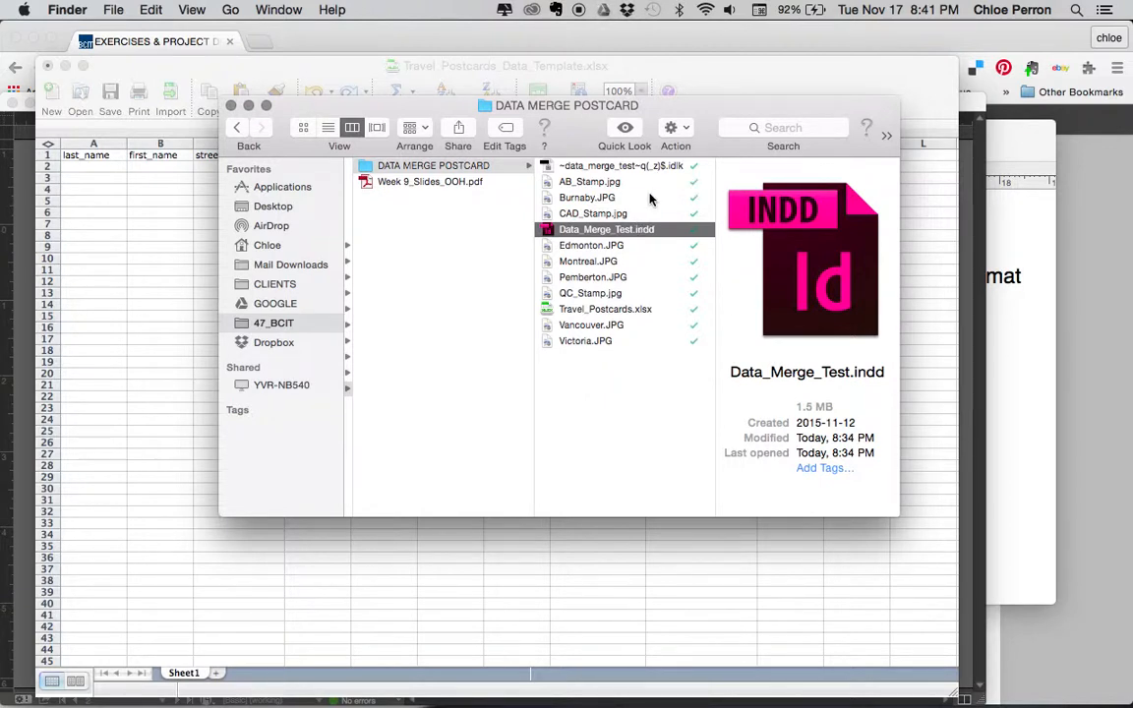
Preview AB_Stamp.jpg and Travel_Postcards.xlsx in Finder, then return to the Excel spreadsheet
click(588, 182)
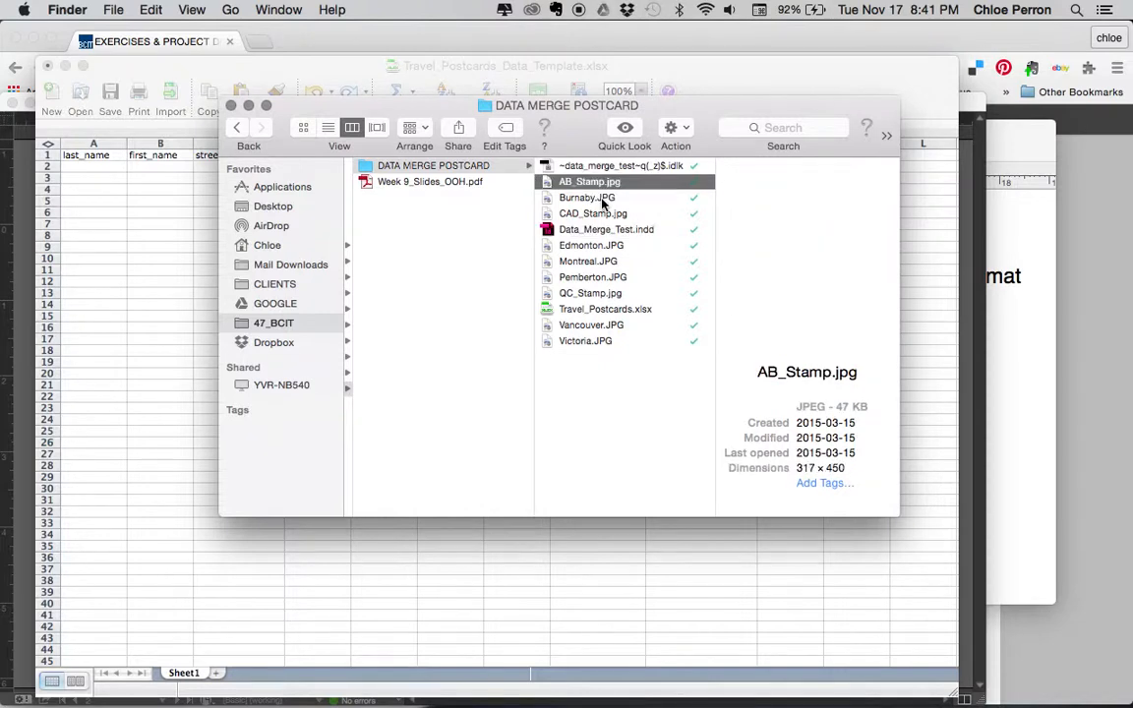
key(Down)
key(Down)
key(Down)
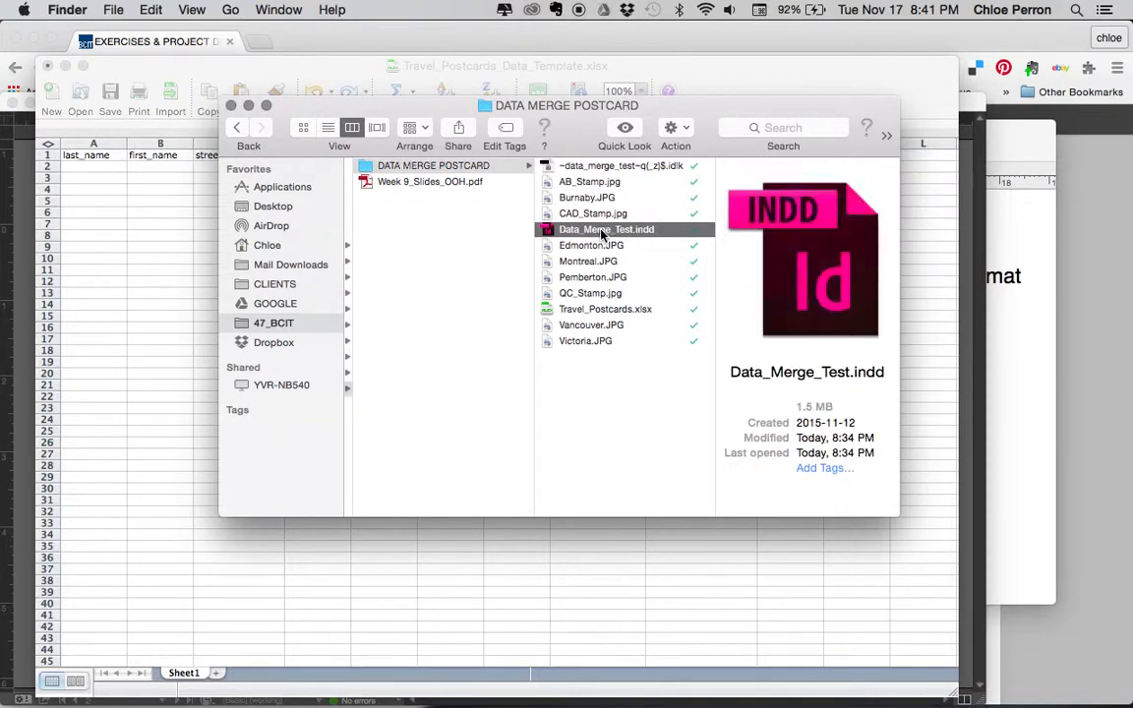
click(599, 310)
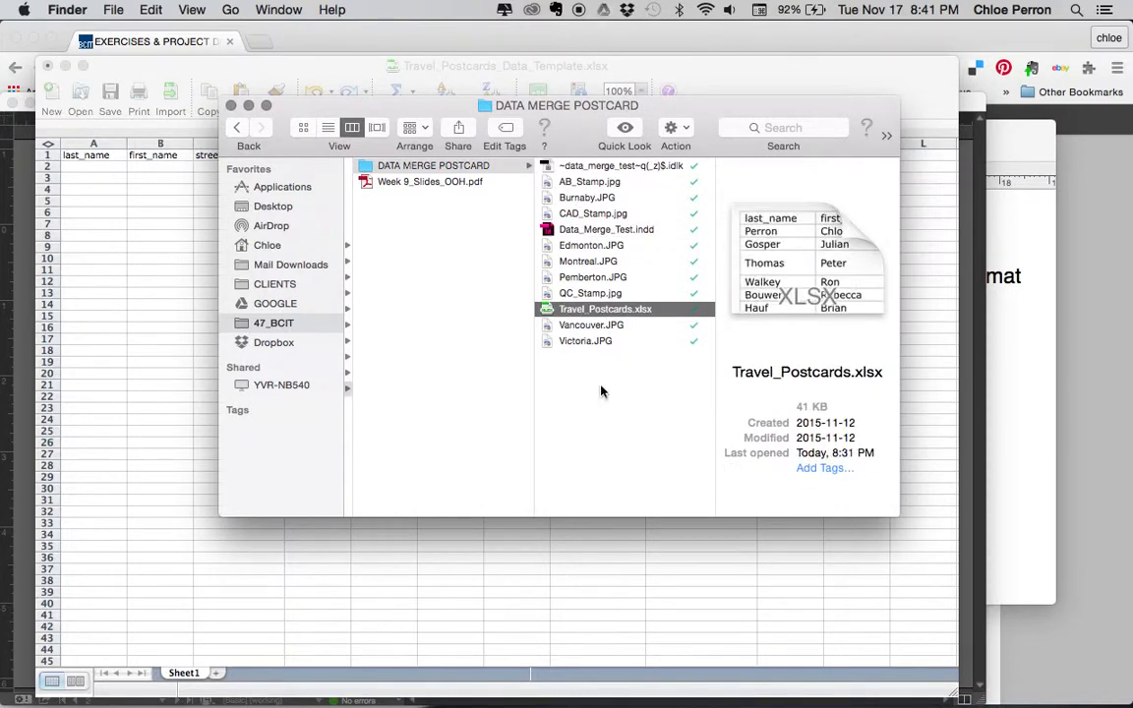
click(108, 223)
Enter the first recipient's last name and first name in cells A2 and B2
click(107, 169)
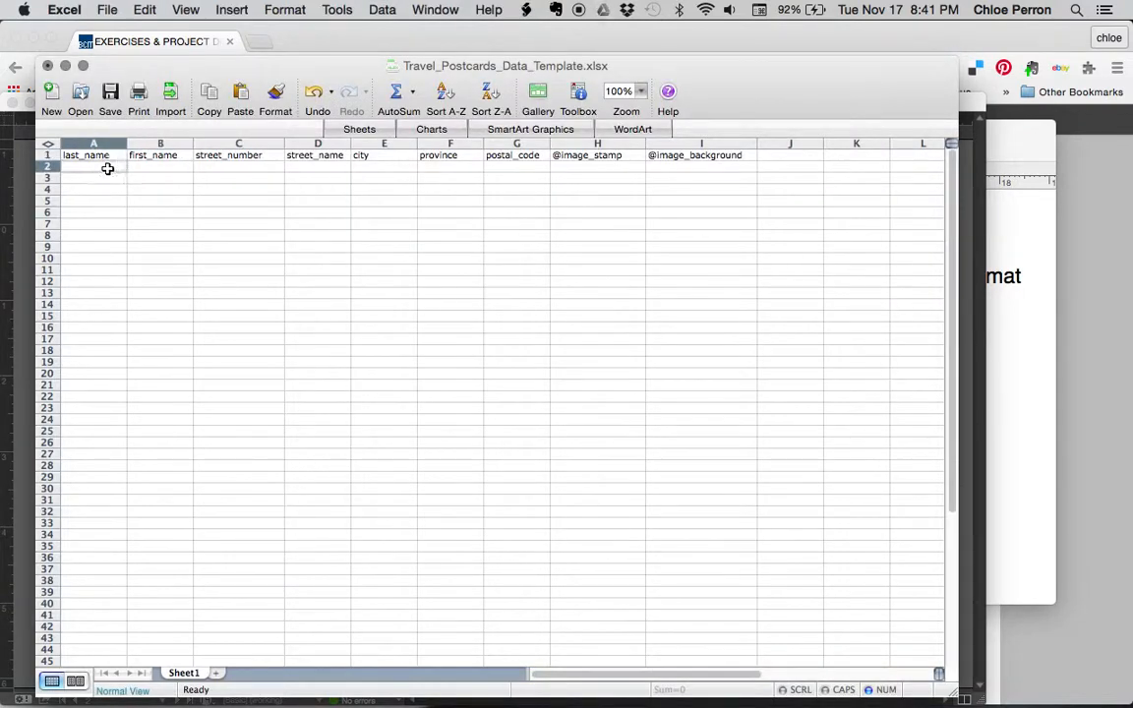
key(Tab)
key(Tab)
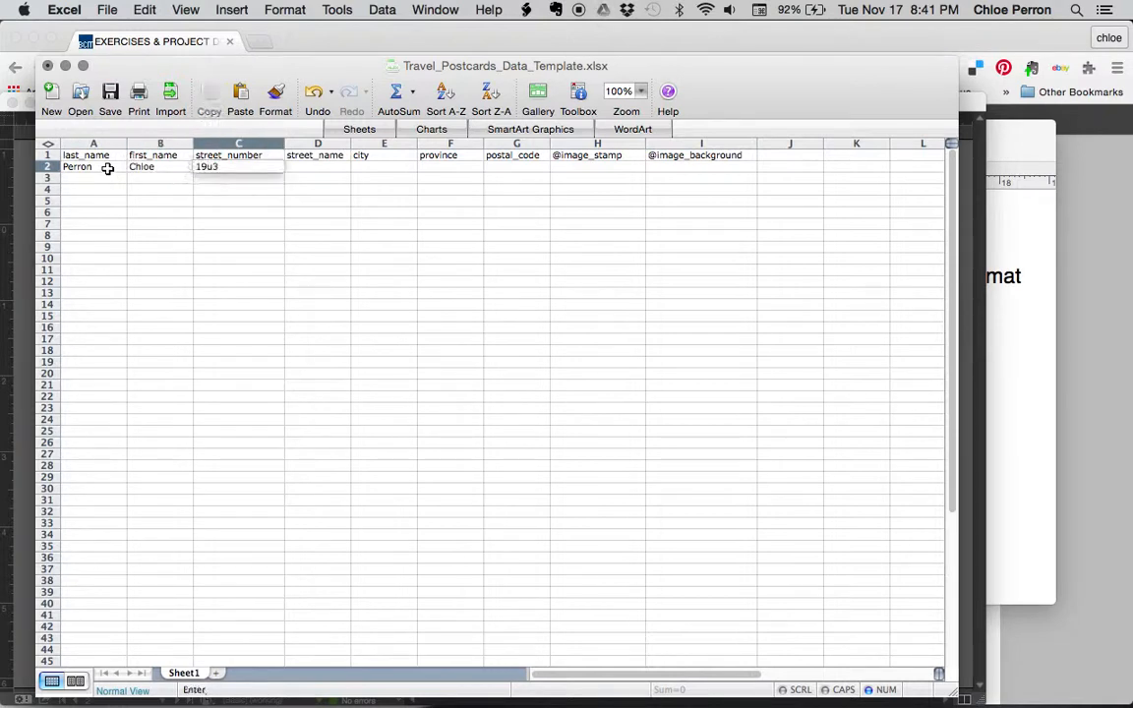
Fill in the recipient's street number, street name, city, province and postal code
key(Tab)
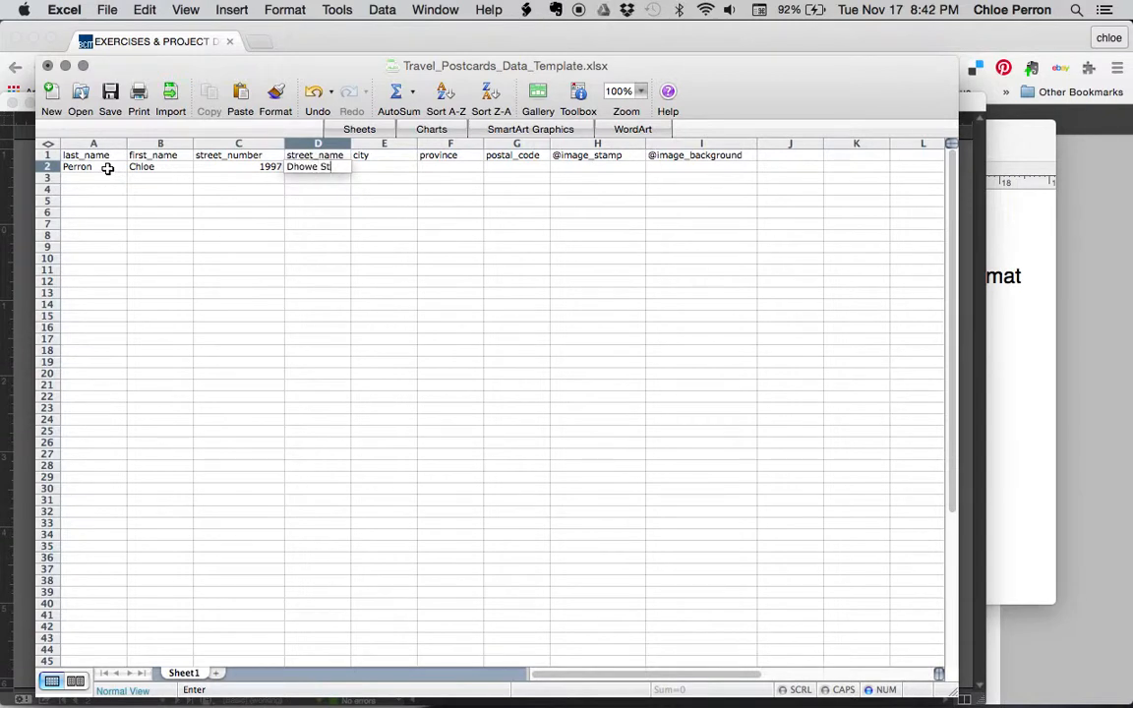
key(Tab)
key(Tab)
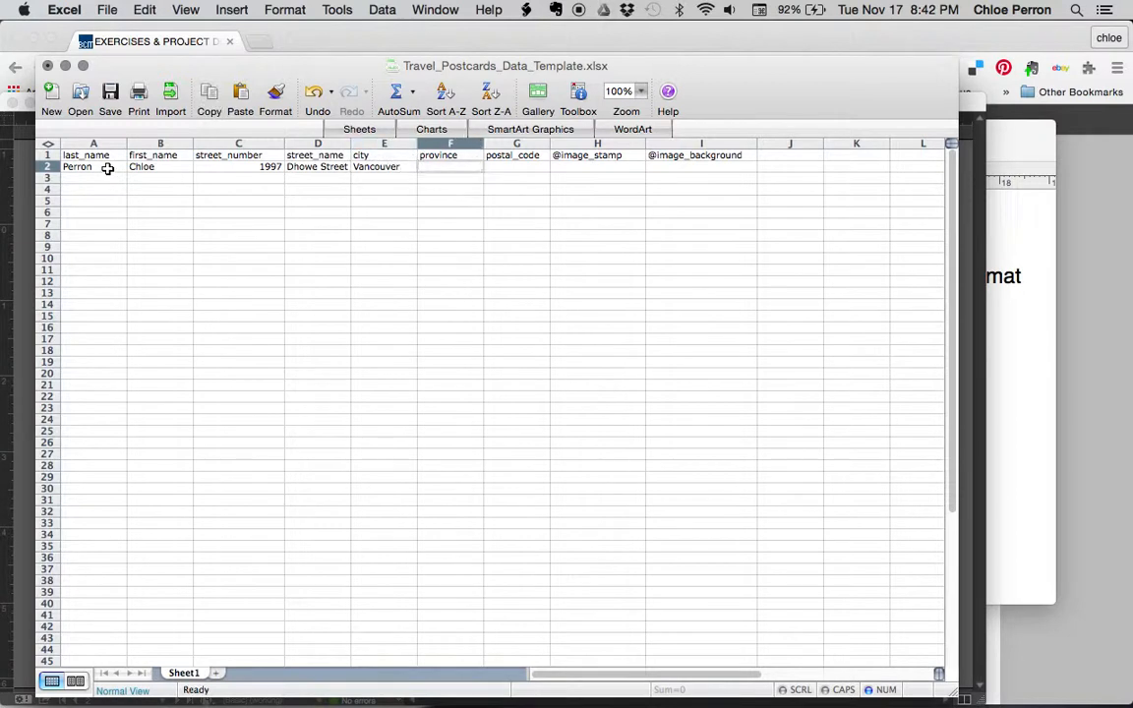
key(Tab)
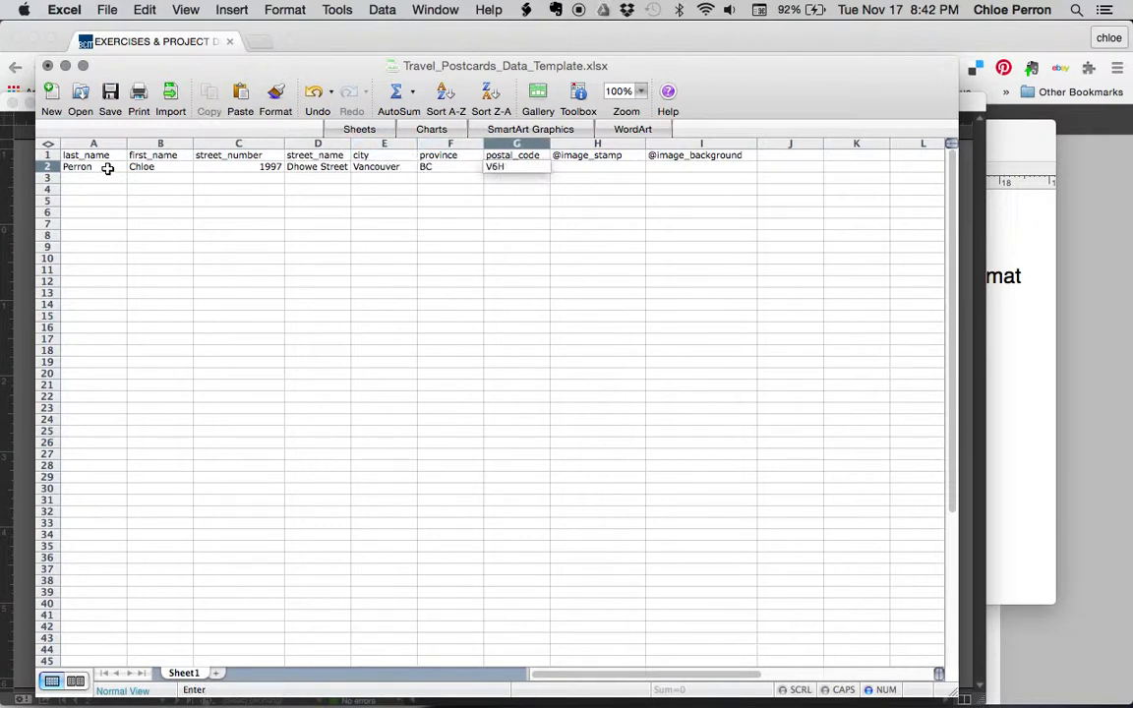
key(Tab)
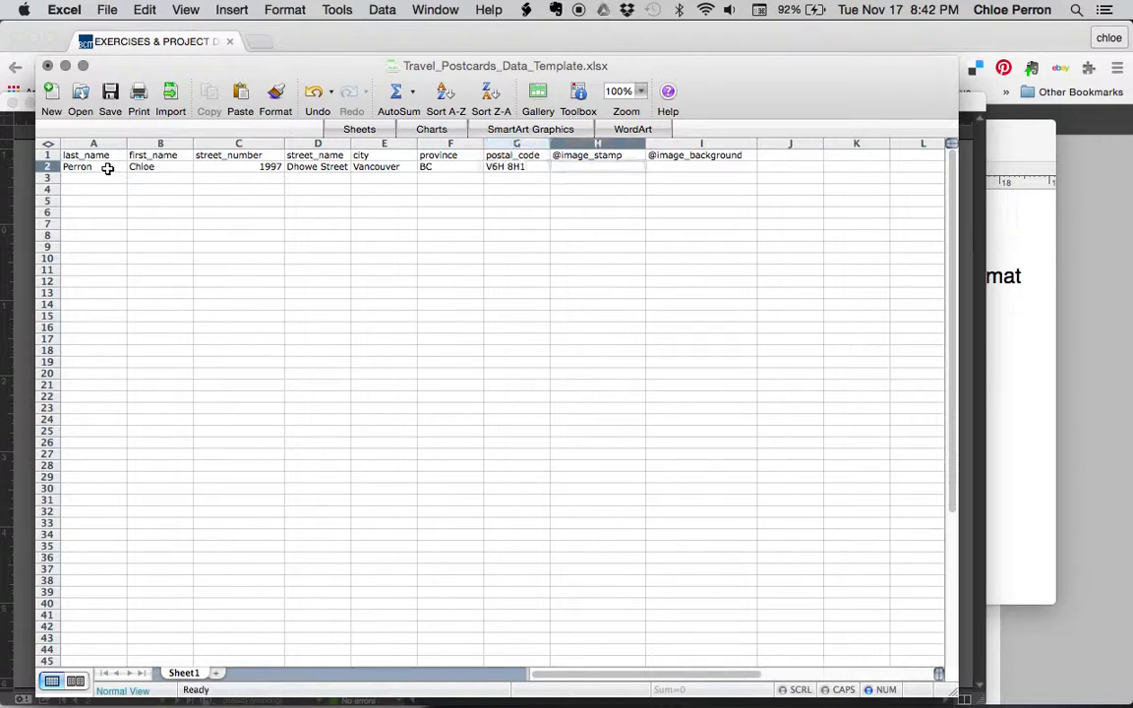
key(super+Tab)
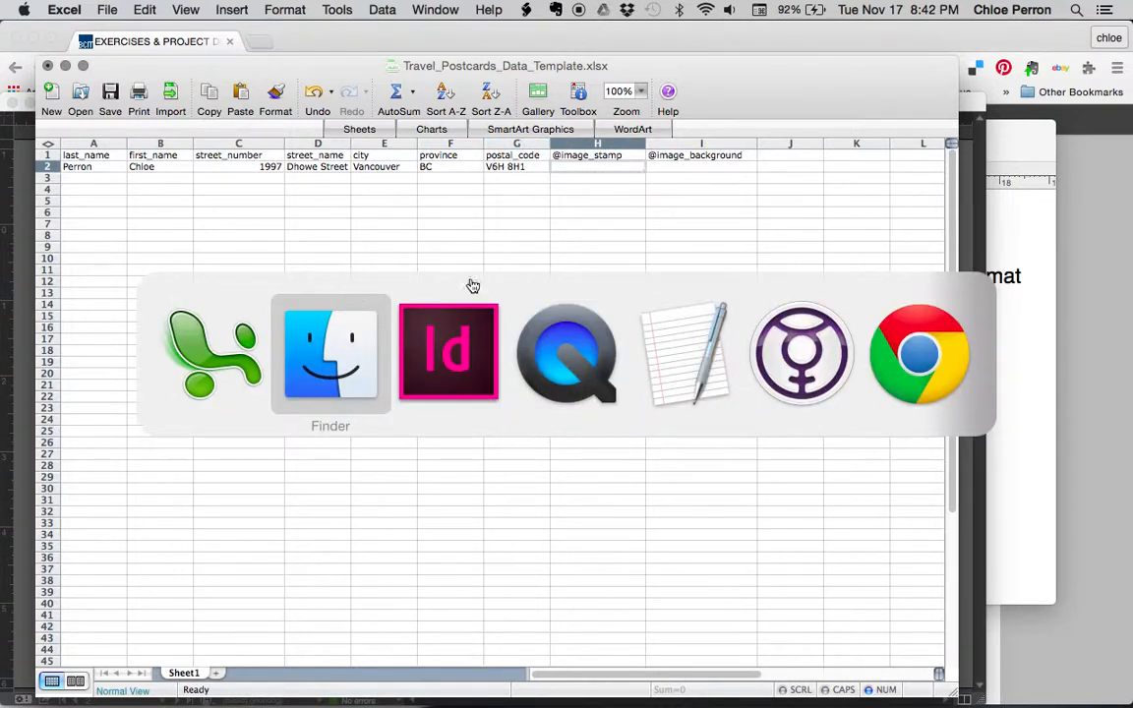
Preview the CAD_Stamp.jpg, AB_Stamp.jpg and QC_Stamp.jpg stamp images in Finder
click(340, 339)
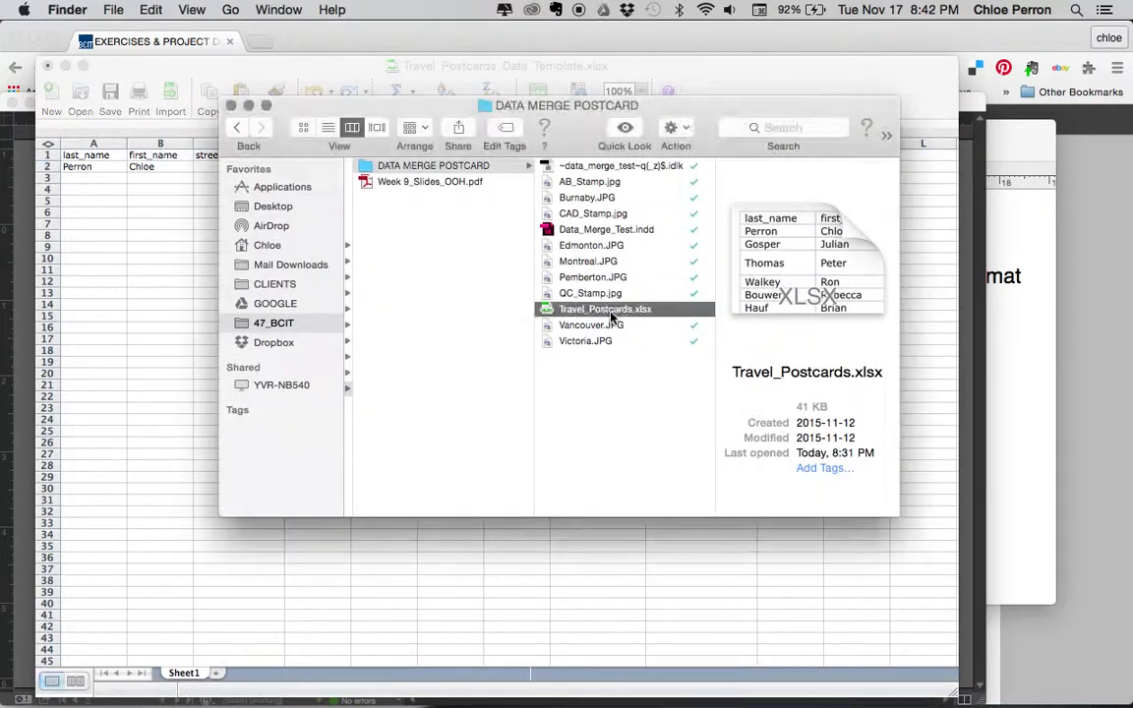
click(600, 213)
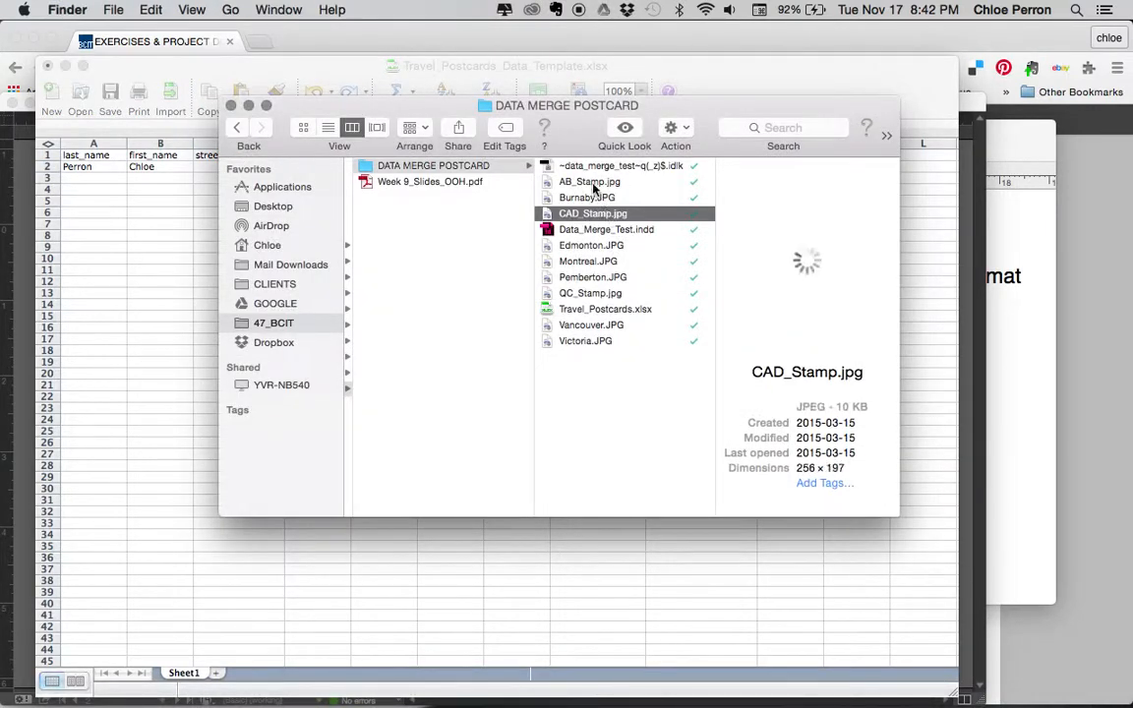
click(594, 185)
click(578, 292)
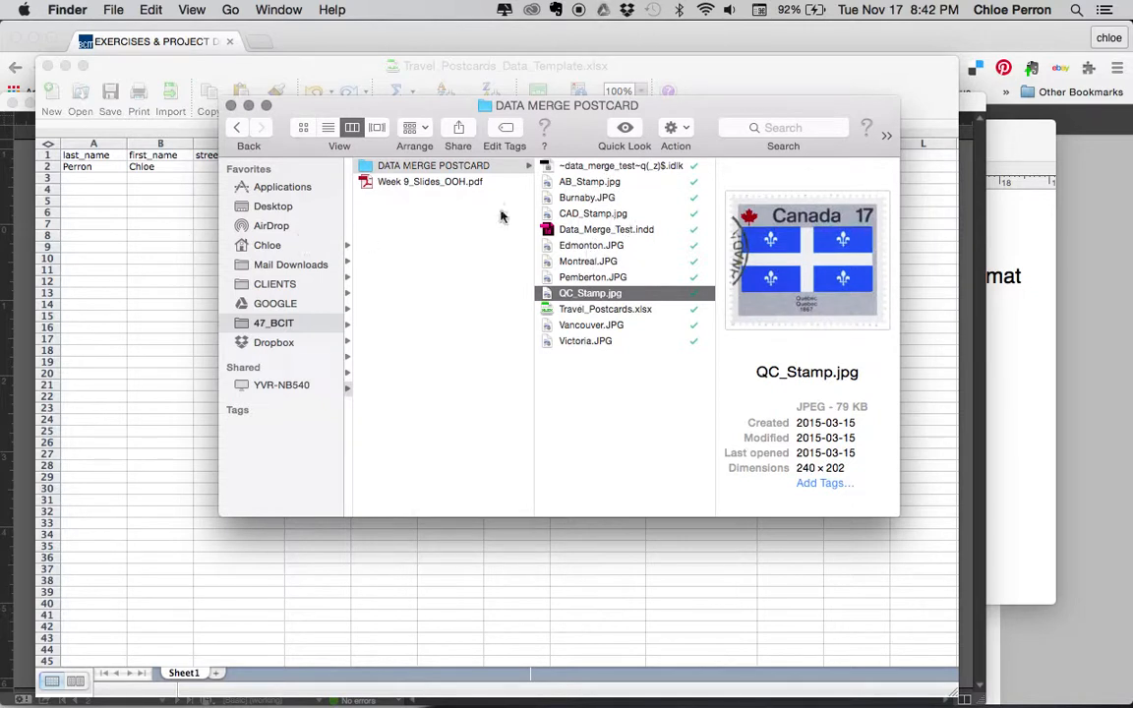
click(580, 215)
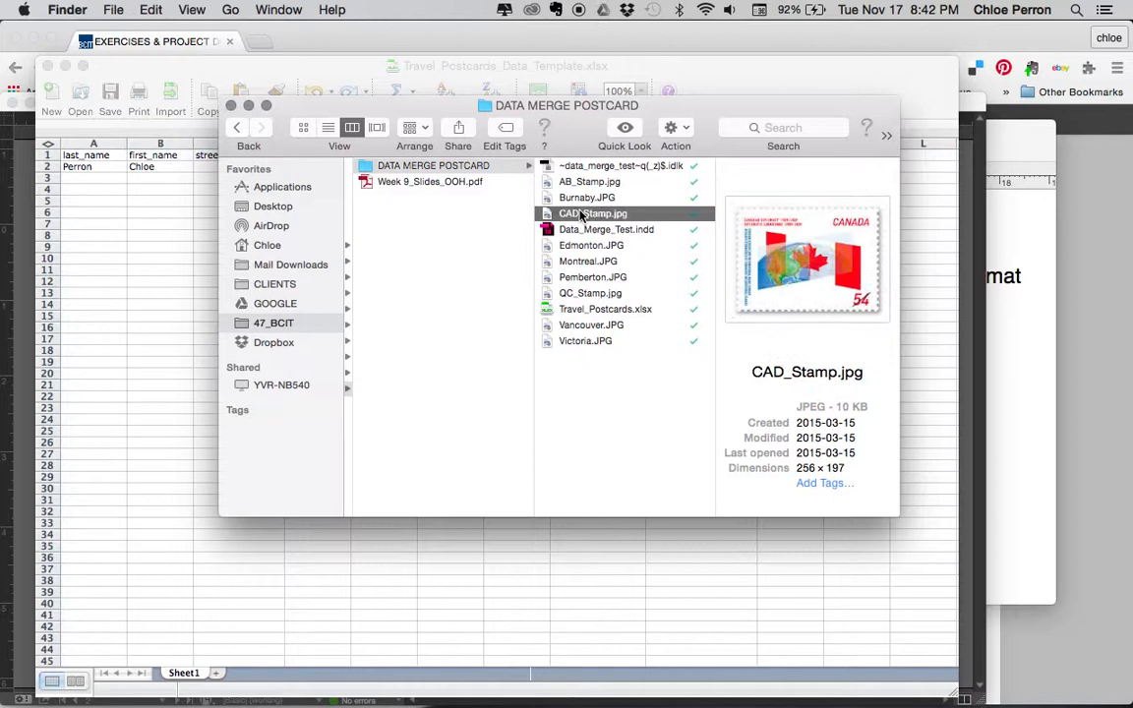
click(630, 215)
click(625, 215)
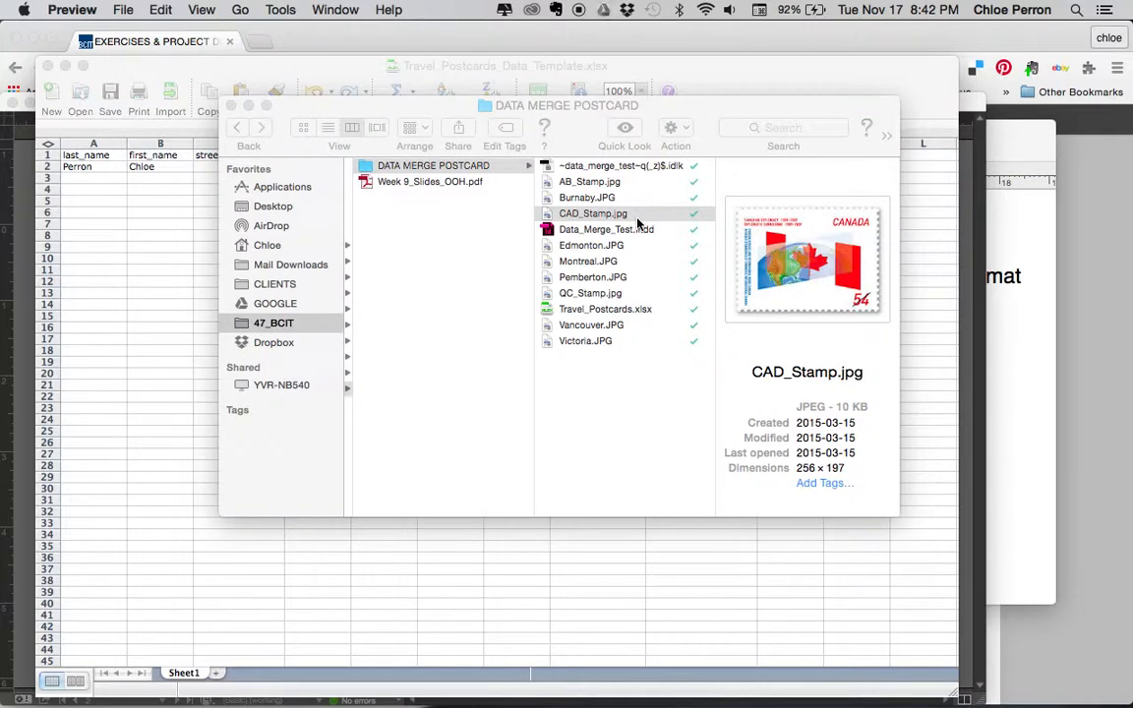
click(624, 222)
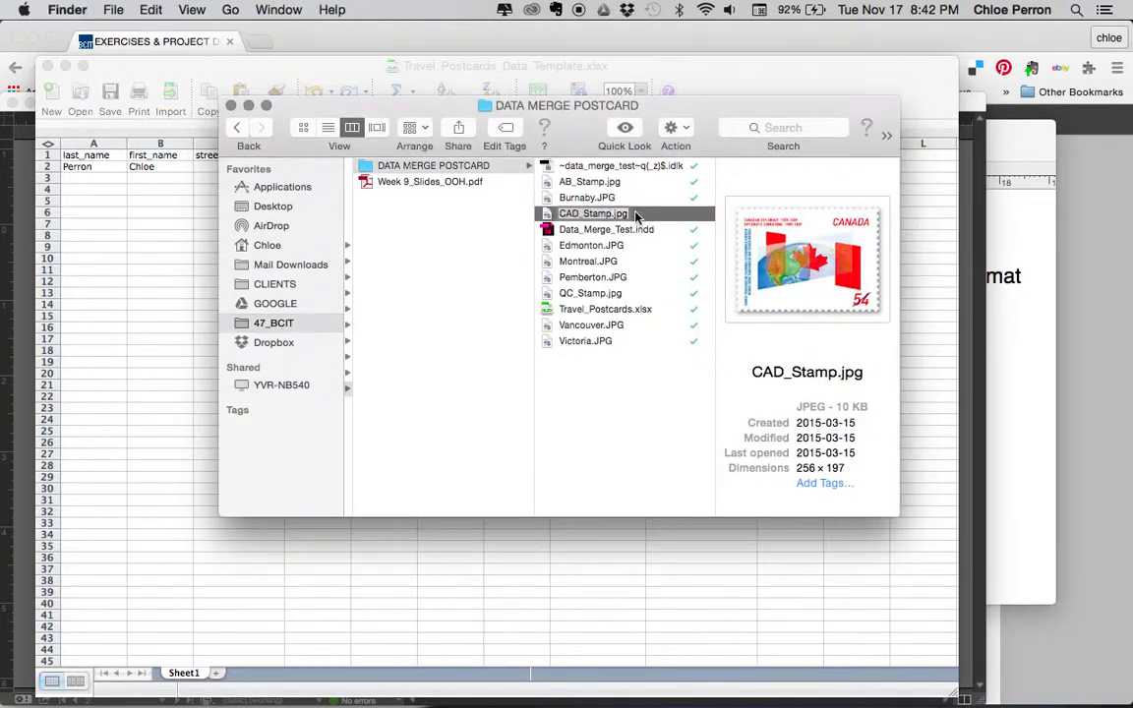
drag(636, 216, 615, 170)
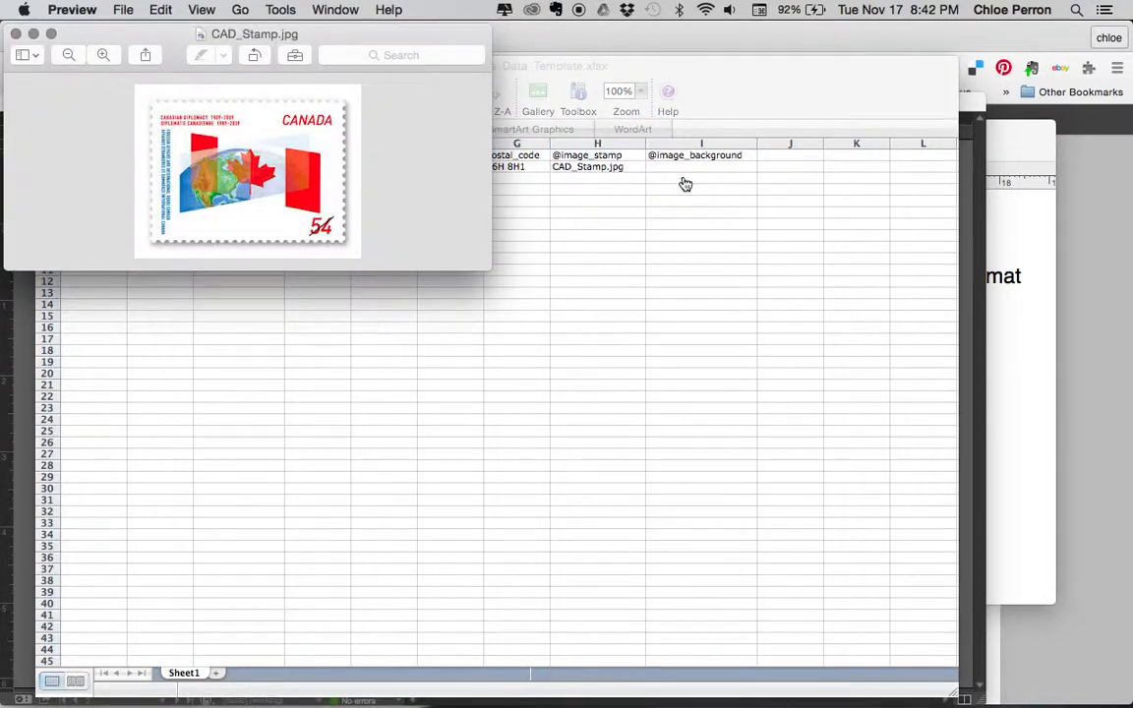
key(super+Tab)
key(super+Tab)
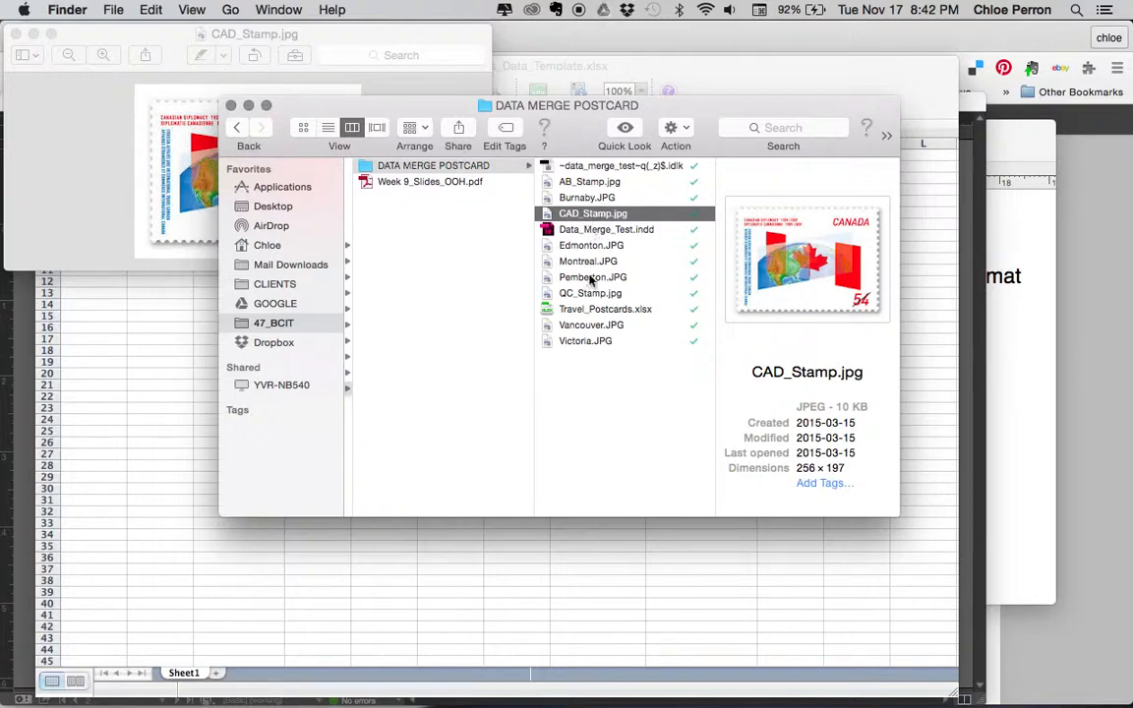
Copy the Vancouver.JPG file name in Finder and select cell I2 in Excel
click(588, 325)
click(588, 324)
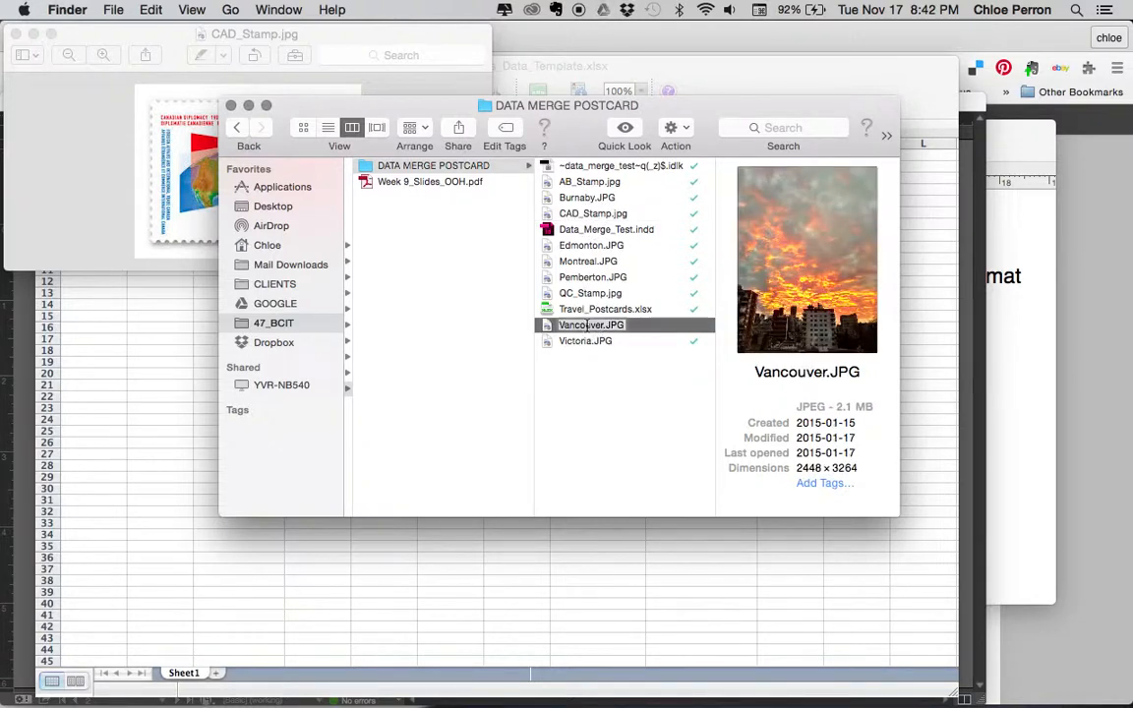
double_click(588, 327)
key(super+Tab)
key(super+Tab)
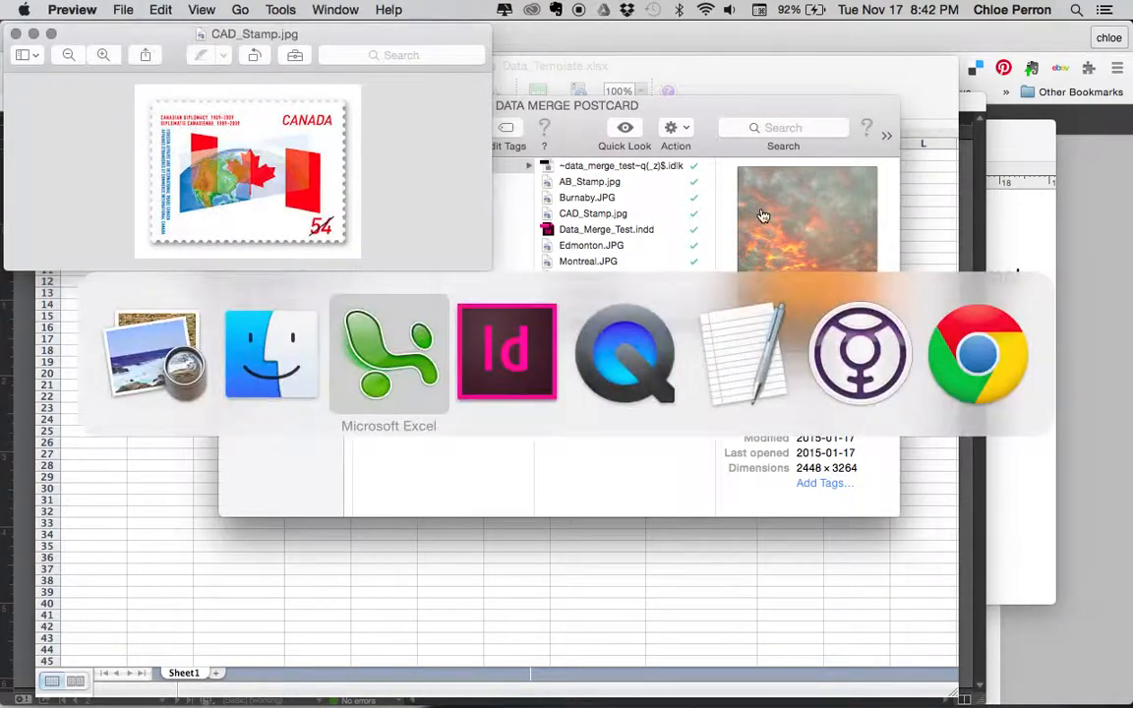
click(714, 169)
Paste Vancouver.JPG into I2 and enter a second recipient's last name in A3
text(Vancouver.JPG)
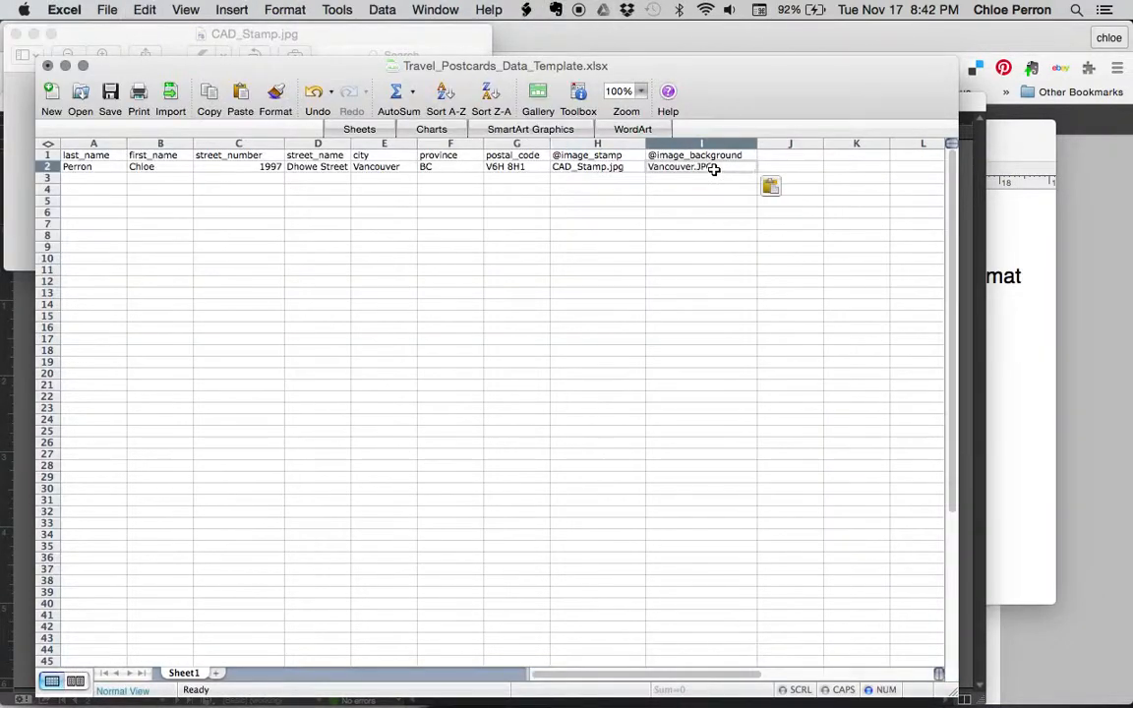
click(108, 178)
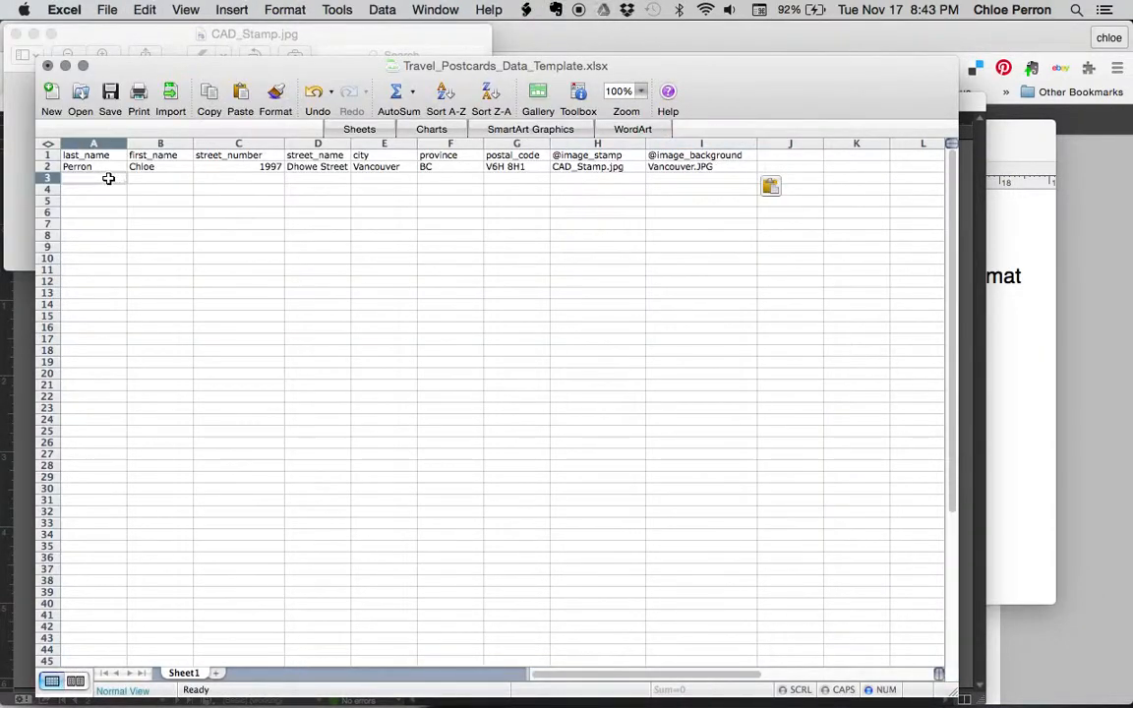
text(Smith)
key(Tab)
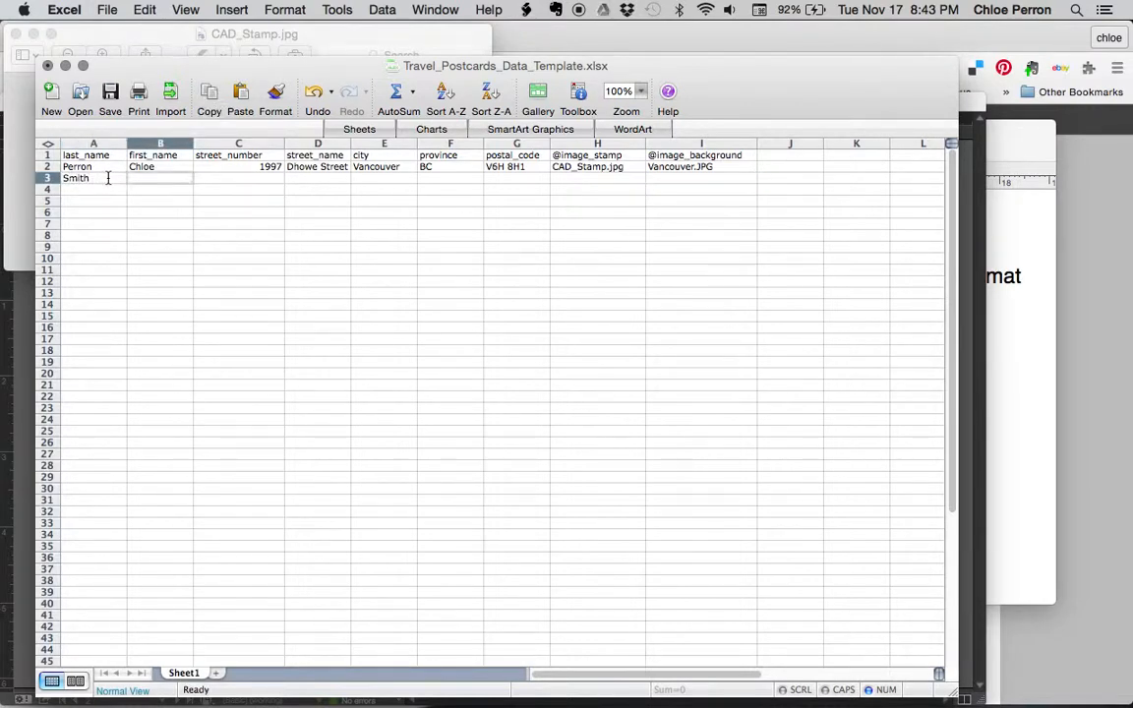
key(super+Tab)
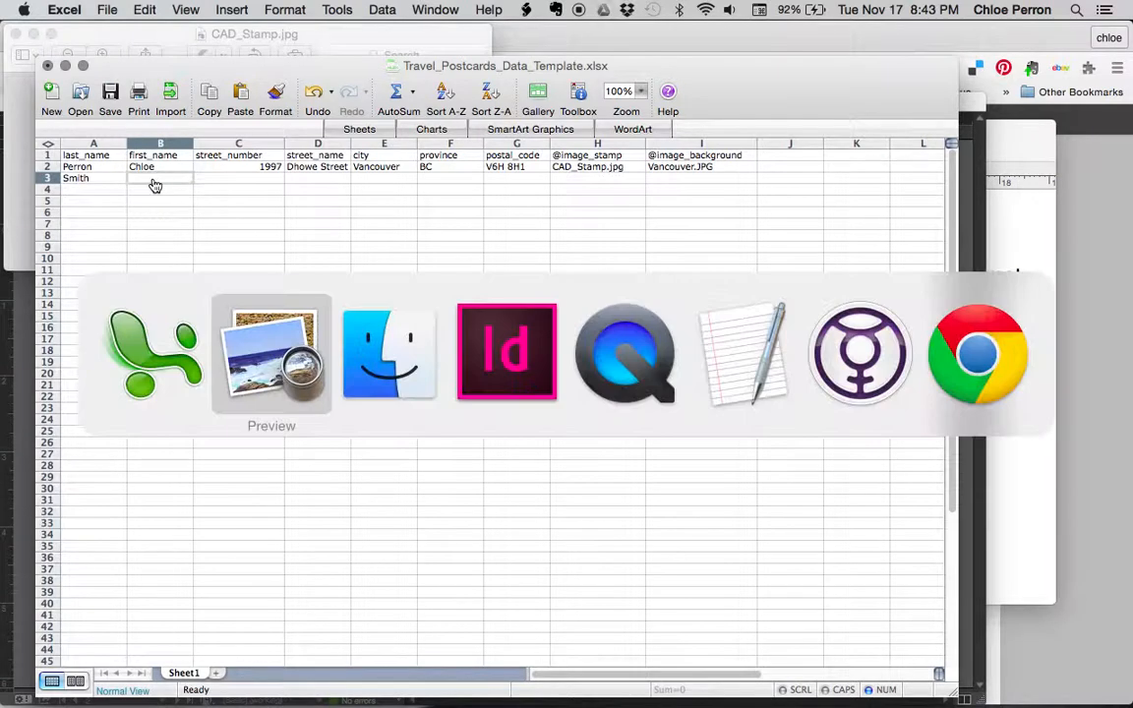
key(super+Tab)
key(super+Tab)
key(super+Tab)
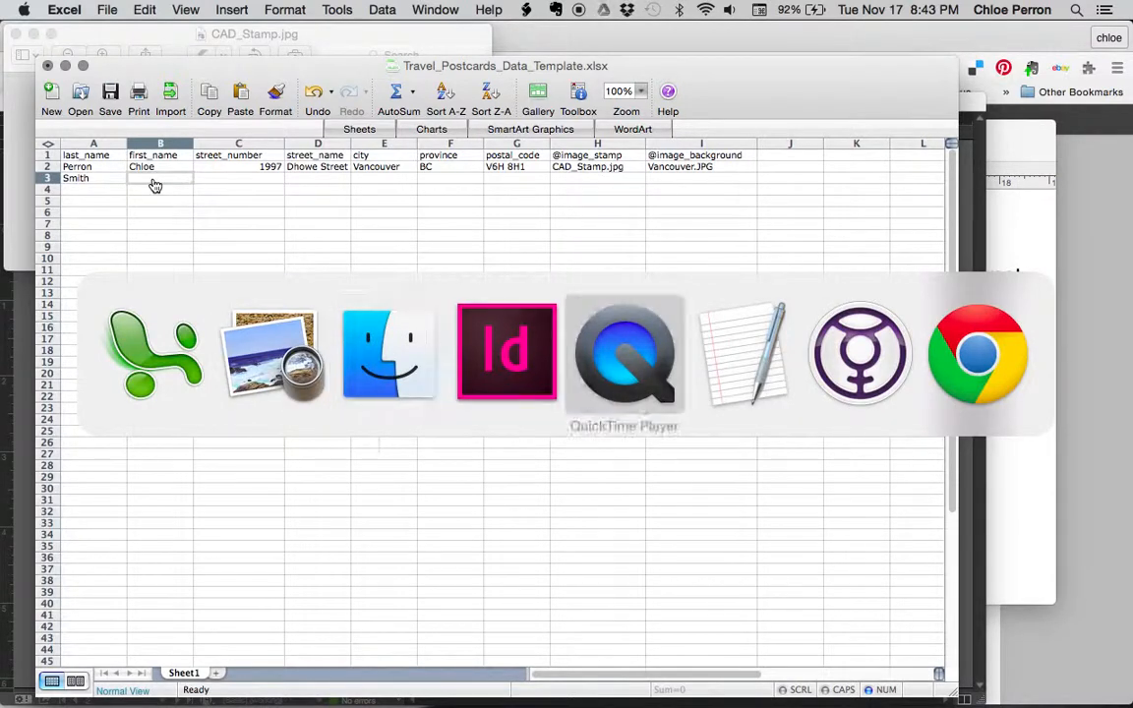